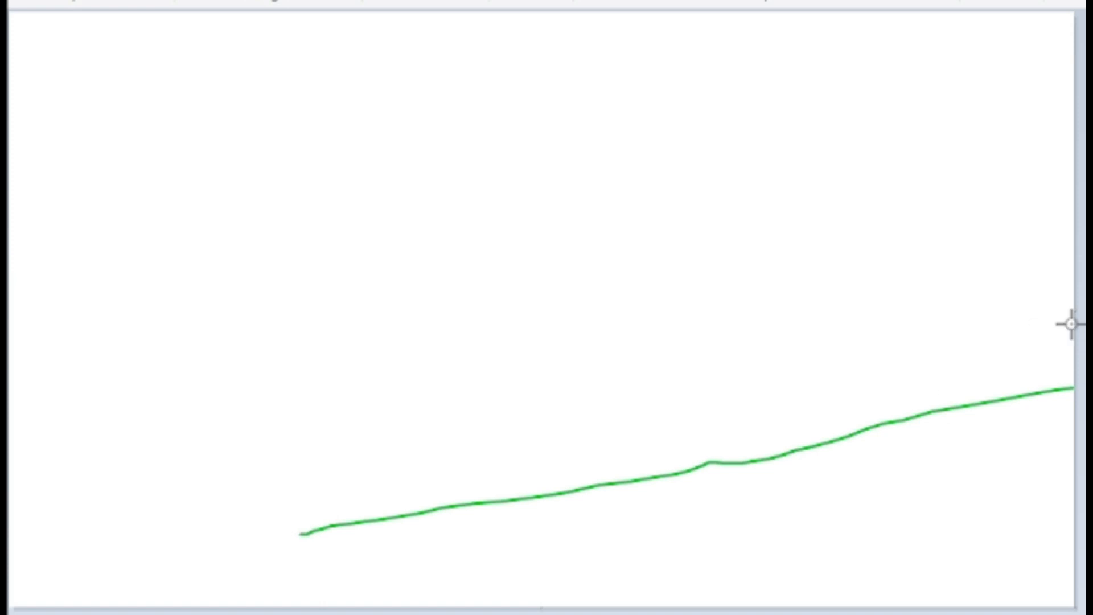
# Draw a slanted ground line across the full width of the lower canvas and fill the area below it with green
pyautogui.moveTo(1072, 372); pyautogui.dragTo(10, 505)
pyautogui.click(742, 514)
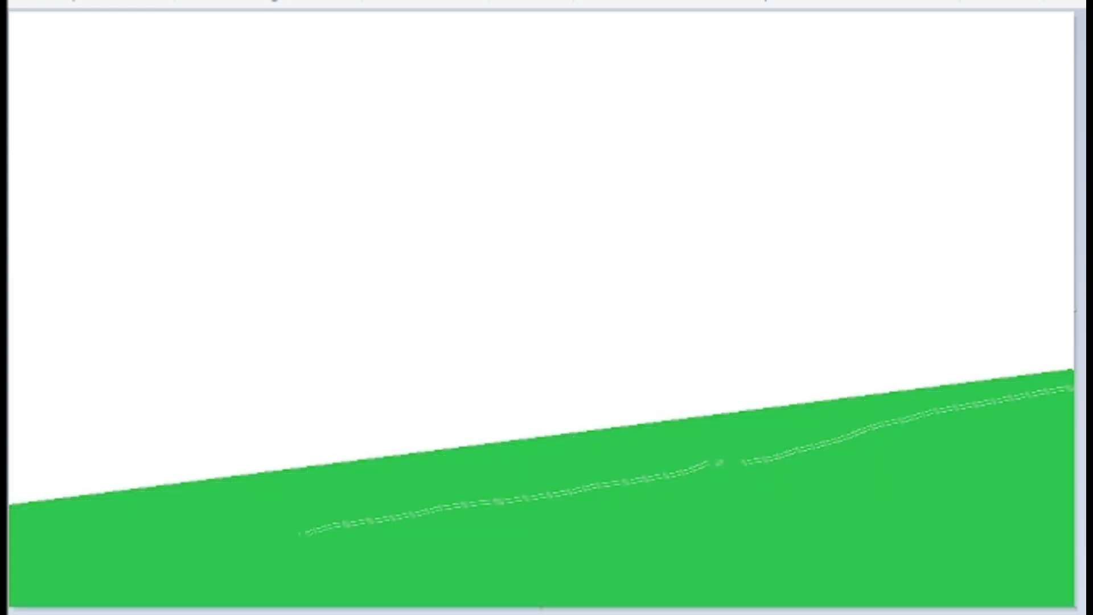
# Draw a slanted blue line across the canvas's upper left corner and fill the white area between it and the ground with blue
pyautogui.moveTo(599, 14); pyautogui.dragTo(10, 192)
pyautogui.click(558, 223)
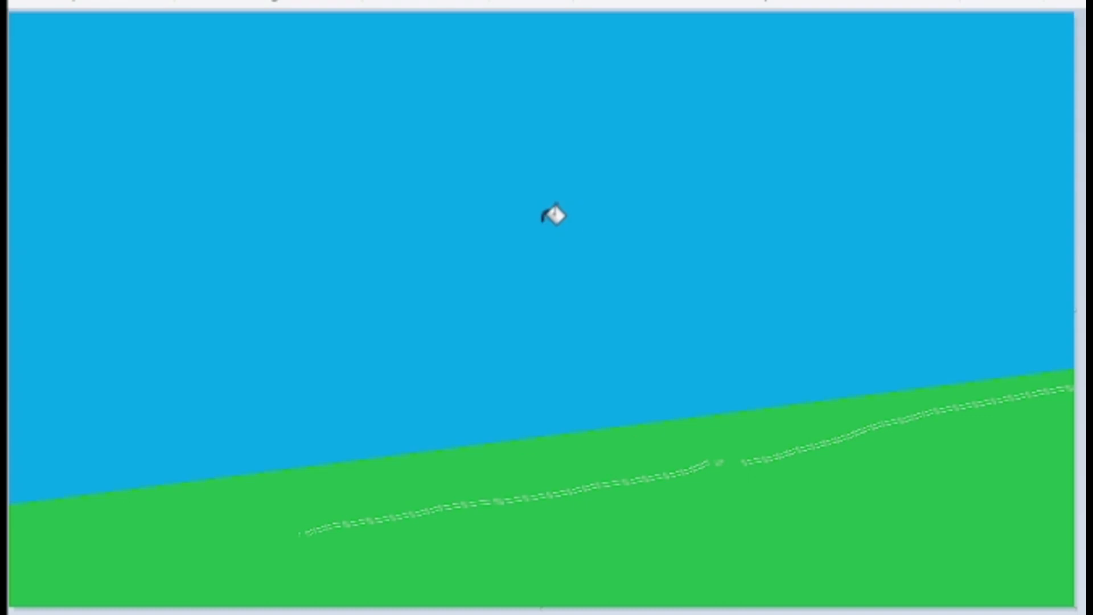
pyautogui.hotkey('ctrl', 'z')
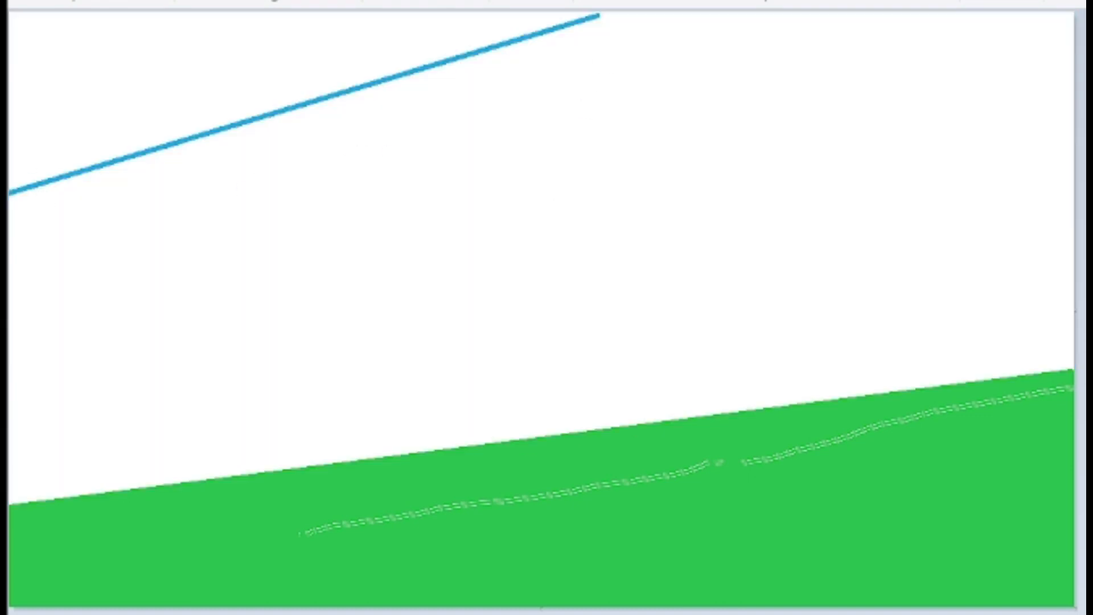
pyautogui.click(501, 205)
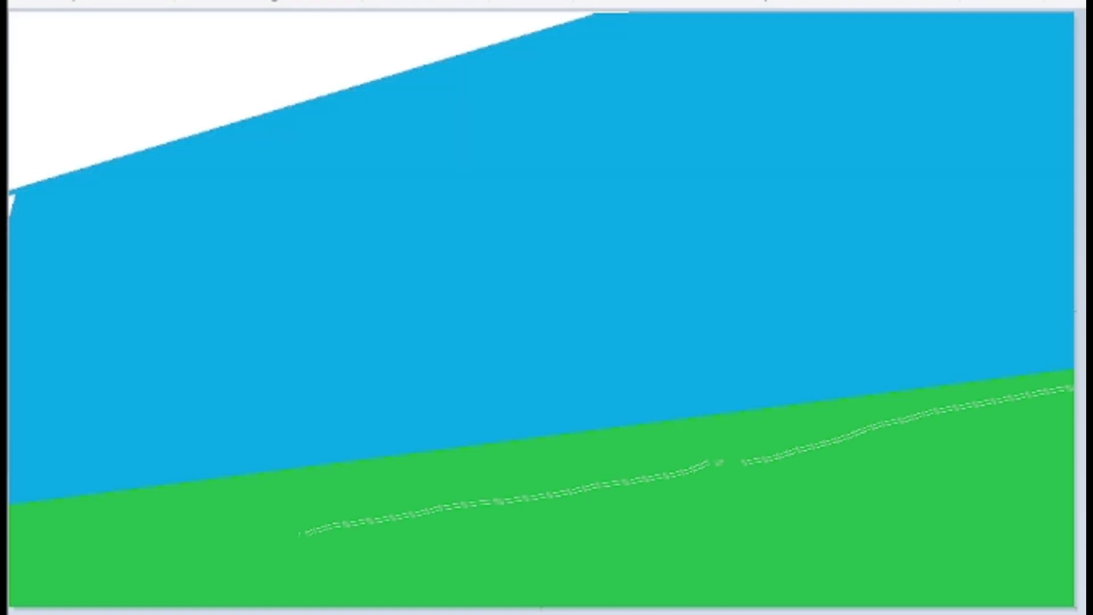
# Fill the remaining white corner with dark blue and resize the image horizontally to blend the colours into a horizontal-band gradient
pyautogui.click(171, 65)
pyautogui.hotkey('ctrl', 'w')
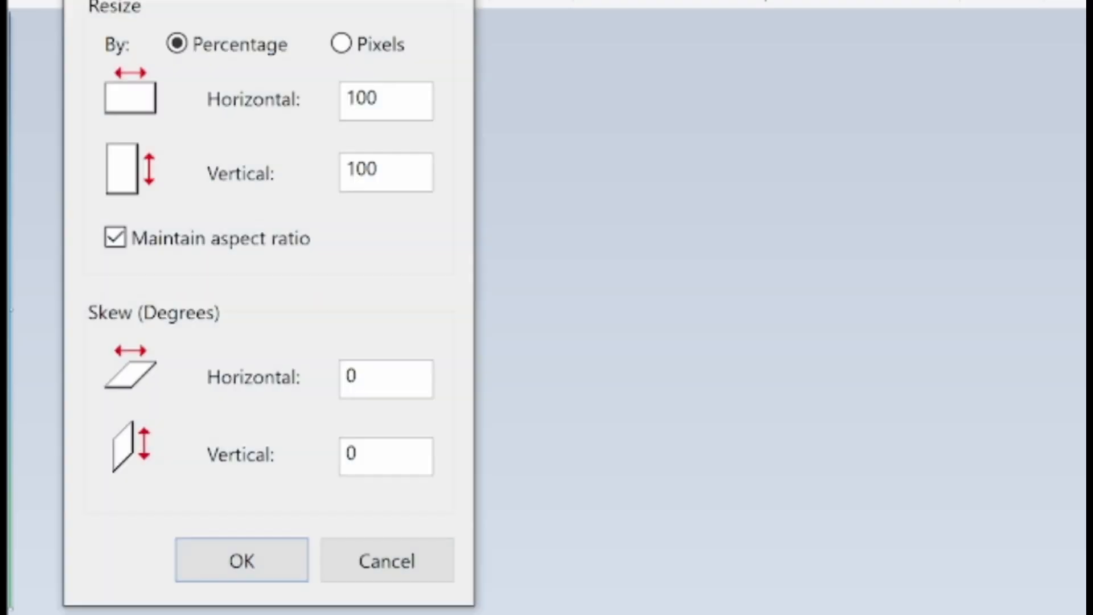
pyautogui.click(285, 550)
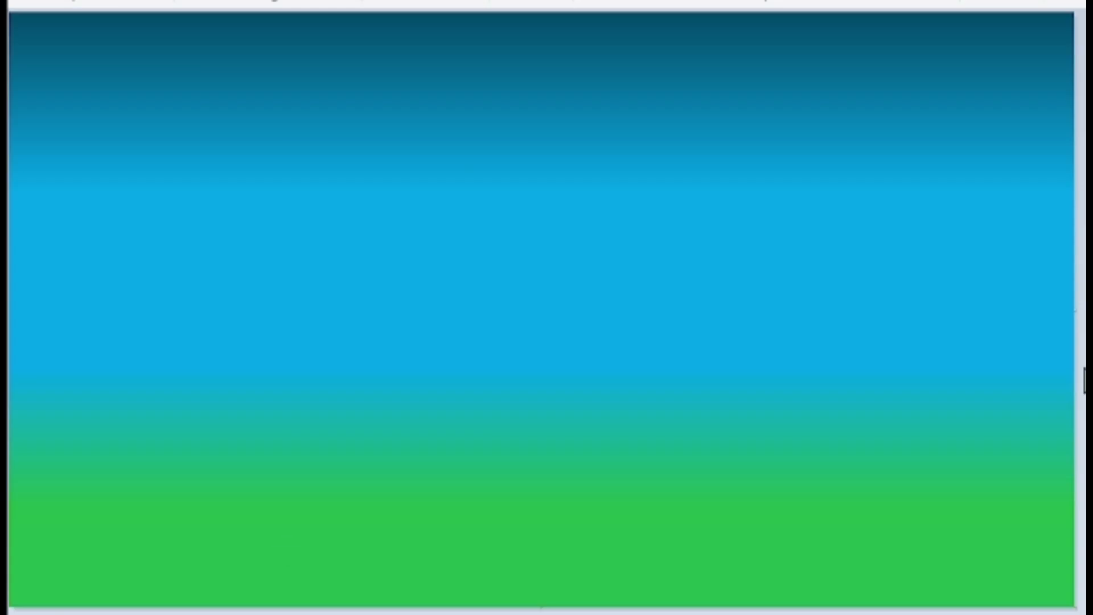
# Save the gradient image under the name c, check it in Paint 3D and switch back to Paint
pyautogui.hotkey('ctrl', 'n')
pyautogui.click(1013, 348)
pyautogui.write('c')
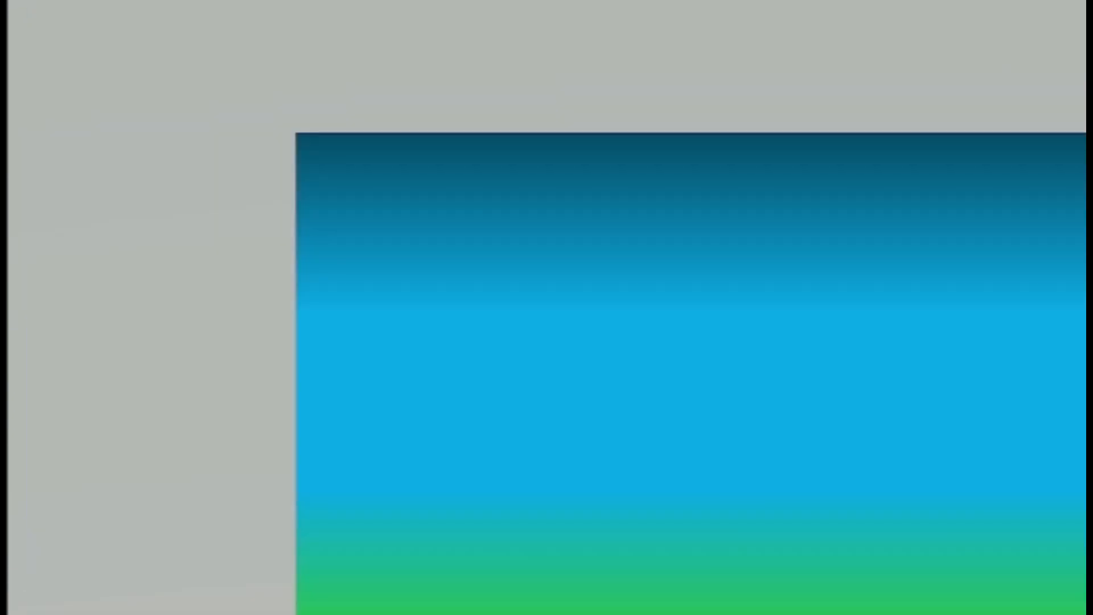
pyautogui.hotkey('alt', 'Tab')
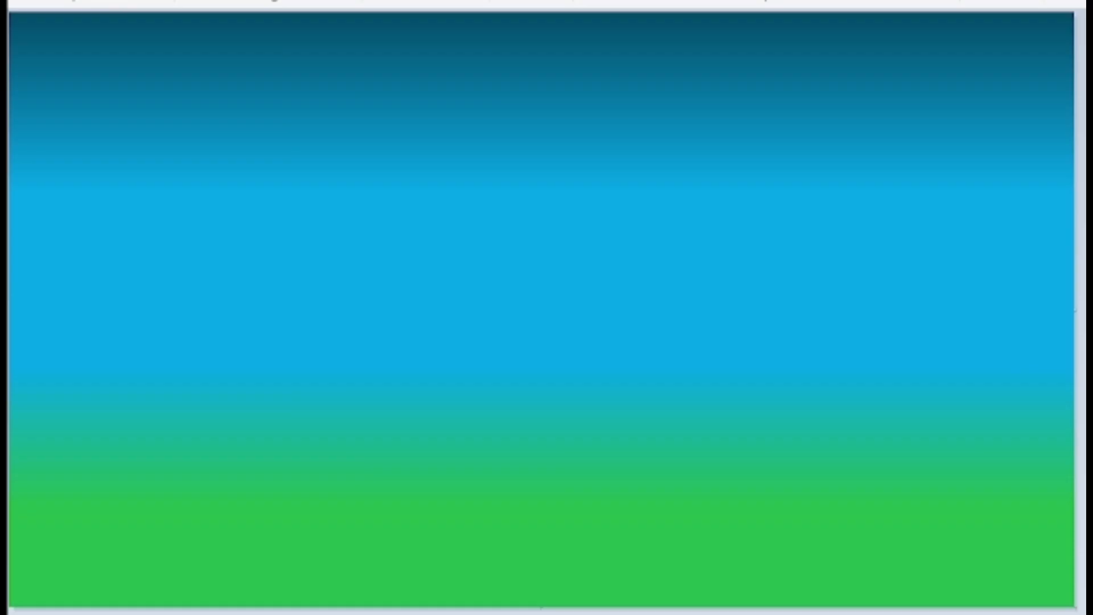
pyautogui.hotkey('alt', 'Tab')
pyautogui.hotkey('alt', 'Tab')
# Choose a thicker airbrush size and spray scattered blue patches over the green ground
pyautogui.click(551, 12)
pyautogui.click(845, 2)
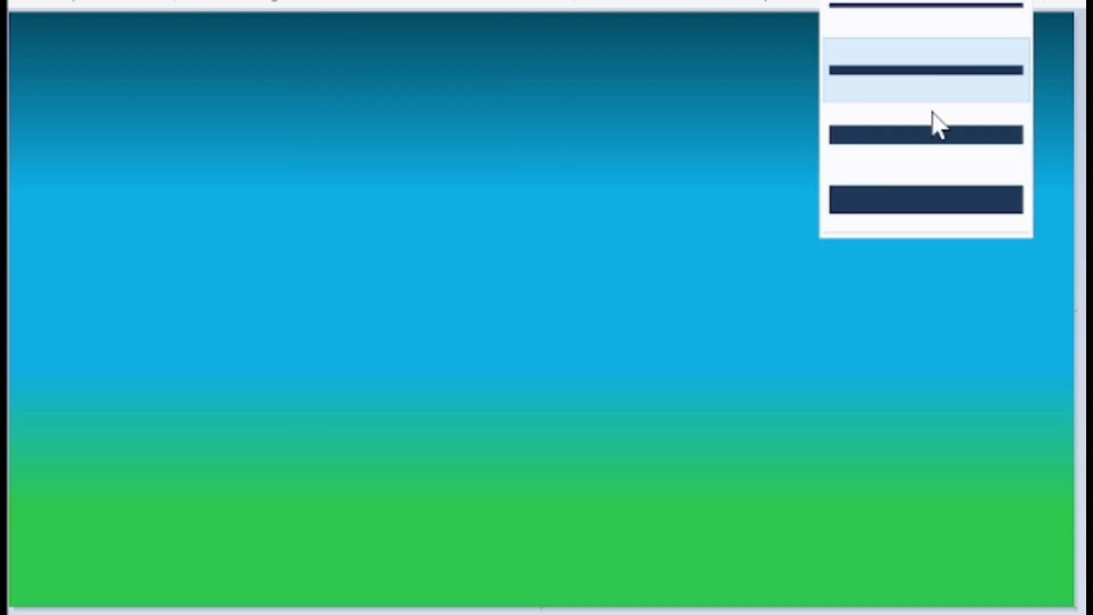
pyautogui.click(933, 112)
pyautogui.click(473, 508)
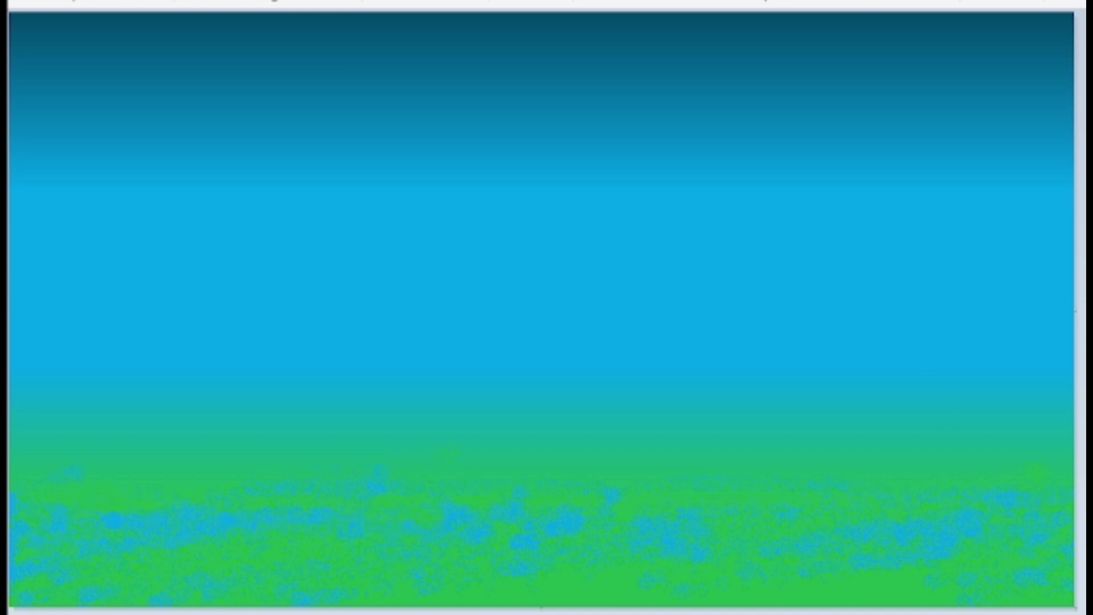
# Spray dense lime-green grass texture over the ground with touches of green along the horizon, and save the changes to c.png
pyautogui.moveTo(888, 531)
pyautogui.mouseDown()
pyautogui.moveTo(173, 505)
pyautogui.moveTo(886, 480)
pyautogui.moveTo(849, 495)
pyautogui.moveTo(44, 510)
pyautogui.moveTo(317, 568)
pyautogui.moveTo(383, 522)
pyautogui.mouseUp()
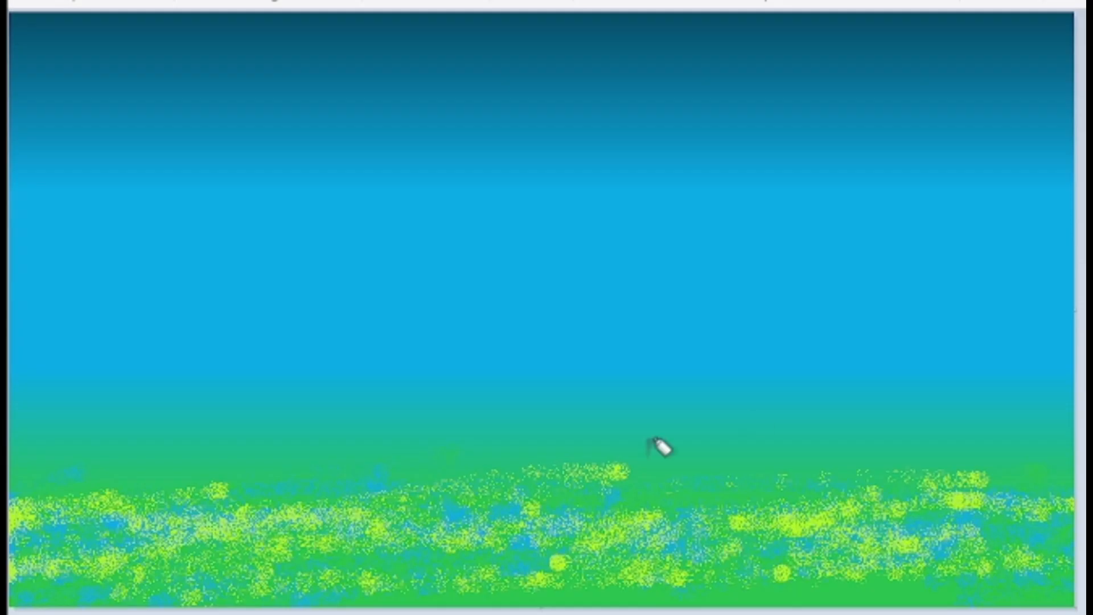
pyautogui.moveTo(654, 446)
pyautogui.mouseDown()
pyautogui.moveTo(1014, 518)
pyautogui.moveTo(786, 581)
pyautogui.moveTo(480, 547)
pyautogui.moveTo(114, 578)
pyautogui.moveTo(568, 541)
pyautogui.moveTo(715, 578)
pyautogui.moveTo(983, 591)
pyautogui.moveTo(1051, 552)
pyautogui.mouseUp()
pyautogui.moveTo(569, 563)
pyautogui.mouseDown()
pyautogui.moveTo(202, 546)
pyautogui.moveTo(937, 497)
pyautogui.mouseUp()
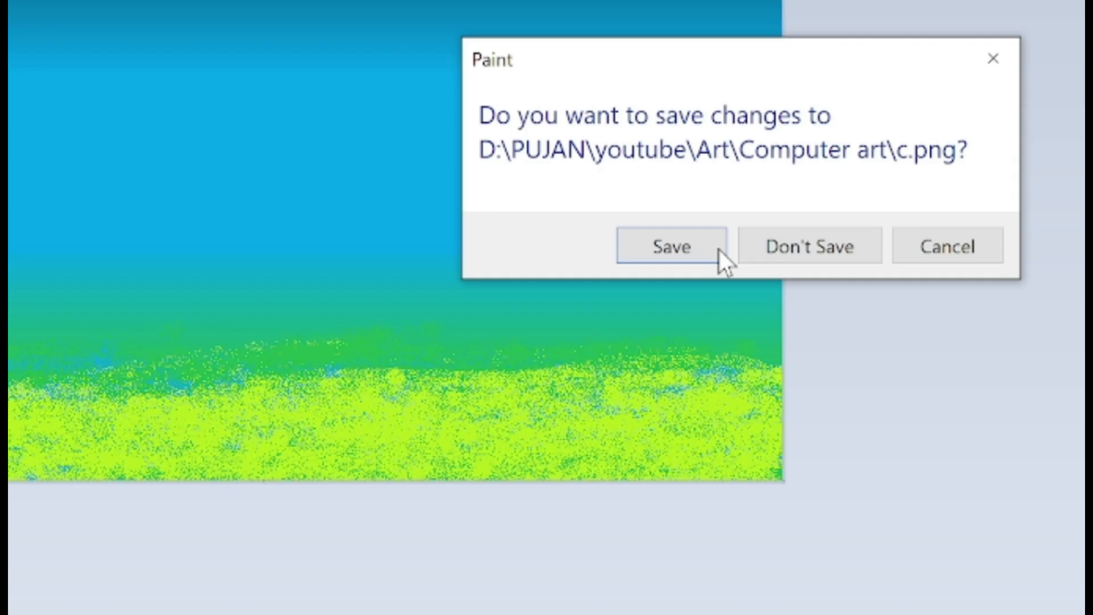
pyautogui.click(719, 249)
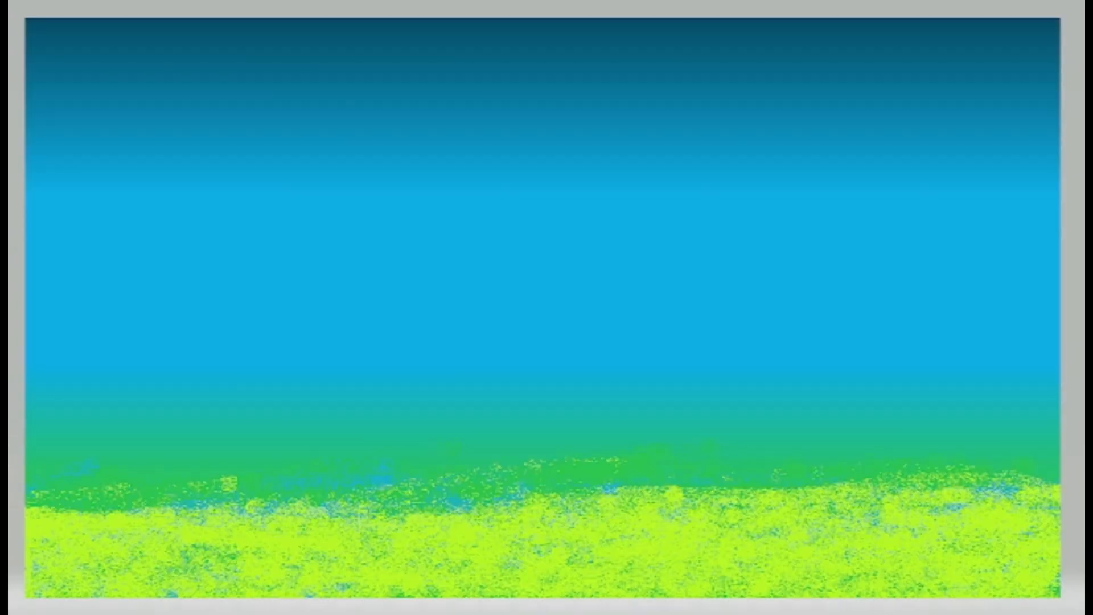
# Spray soft green along the grass horizon in Paint 3D and place a tall leafy tree model with a grey trunk on the right side
pyautogui.moveTo(681, 439)
pyautogui.mouseDown()
pyautogui.moveTo(439, 473)
pyautogui.moveTo(88, 490)
pyautogui.moveTo(388, 495)
pyautogui.moveTo(934, 478)
pyautogui.mouseUp()
pyautogui.hotkey('ctrl', 'v')
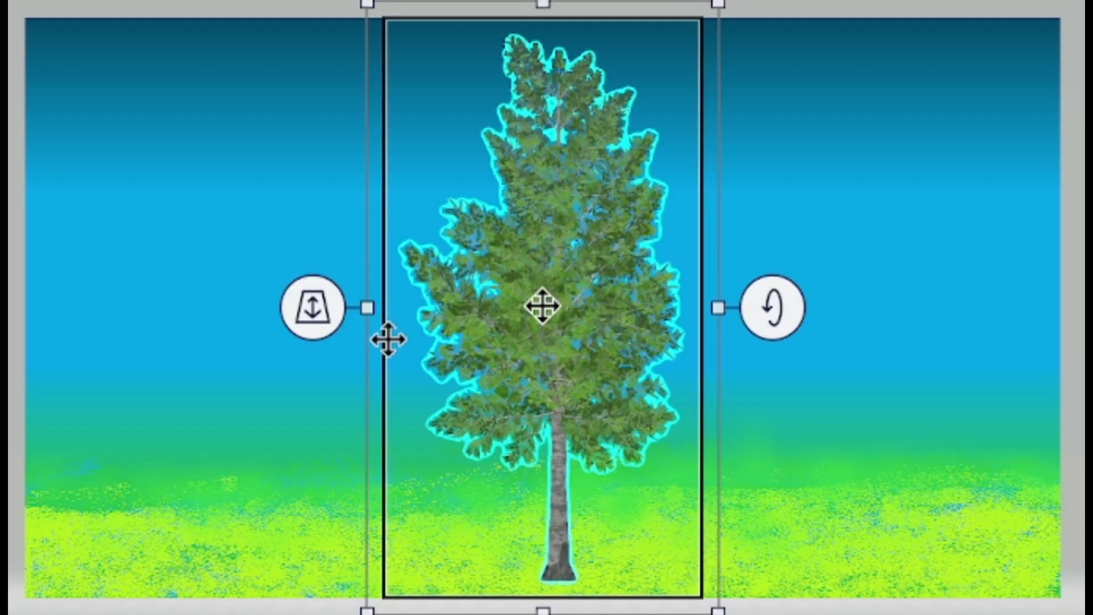
pyautogui.moveTo(600, 310); pyautogui.dragTo(960, 281)
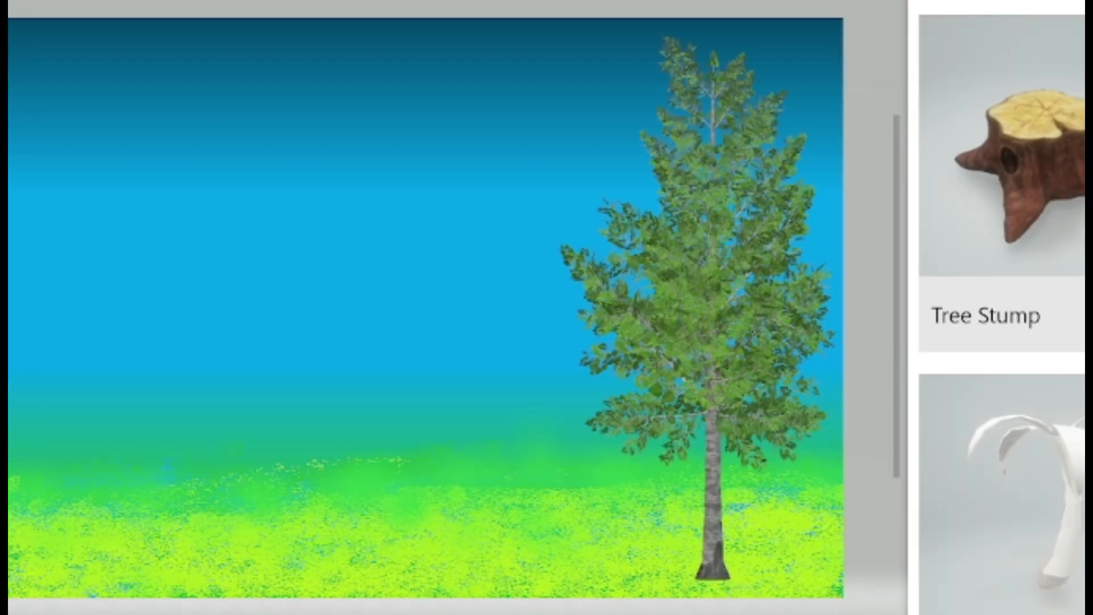
# Add a conifer model from the 3D library, shrink it to a small distant tree and place it at the far left horizon
pyautogui.scroll(-10, 1002, 307)
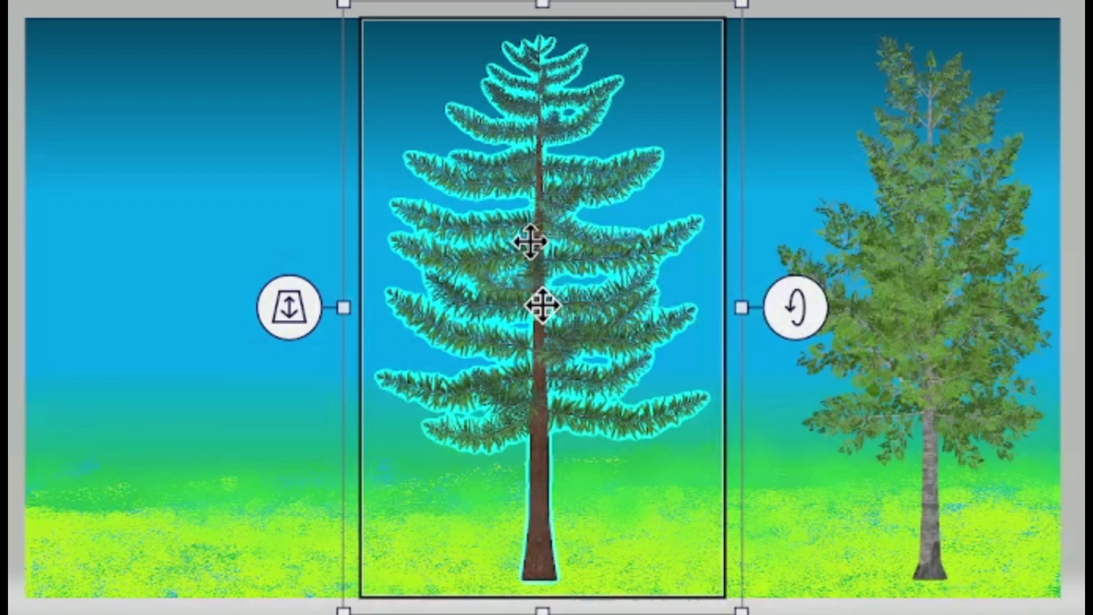
pyautogui.moveTo(742, 5); pyautogui.dragTo(424, 438)
pyautogui.moveTo(401, 539); pyautogui.dragTo(64, 443)
pyautogui.moveTo(163, 332); pyautogui.dragTo(181, 311)
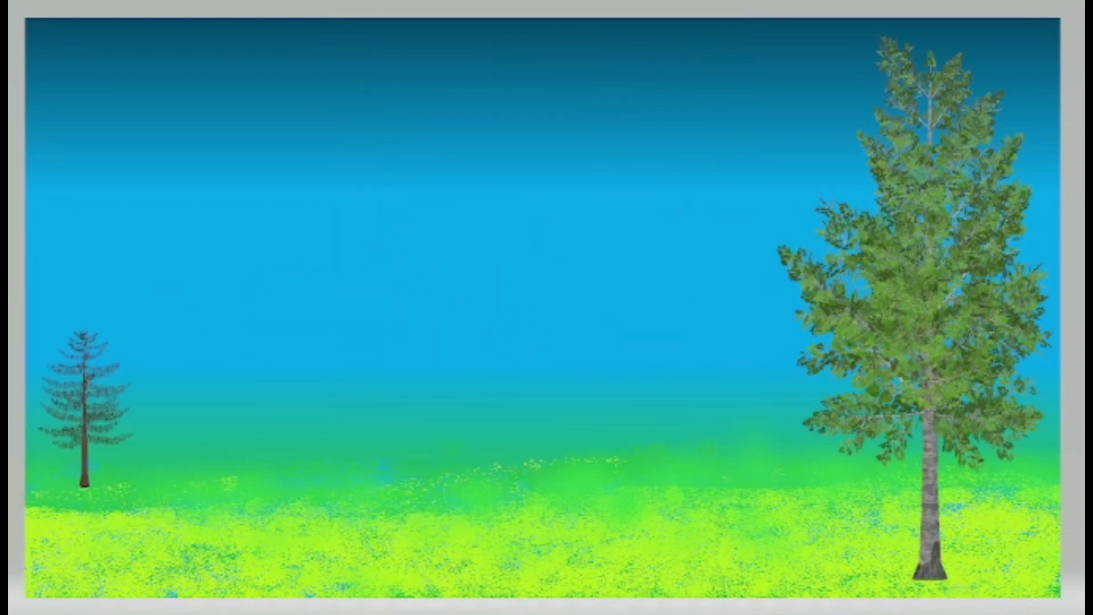
# Add a broad leafy tree model from the 3D library, scale it down and place it beside the tall tree
pyautogui.scroll(-8, 1002, 308)
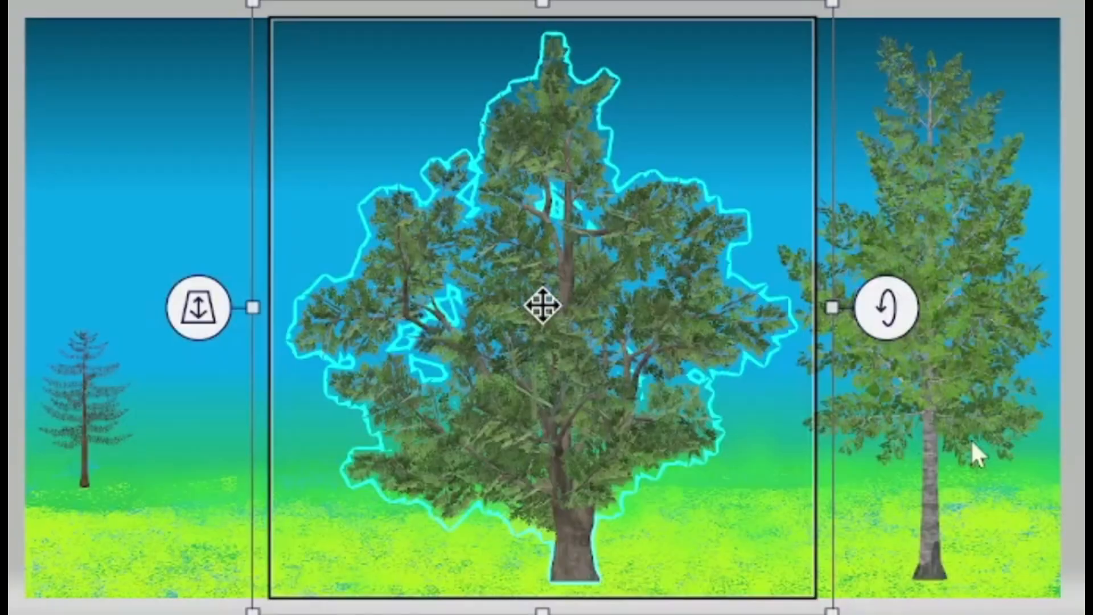
pyautogui.moveTo(832, 5); pyautogui.dragTo(614, 229)
pyautogui.moveTo(462, 439); pyautogui.dragTo(788, 328)
pyautogui.click(515, 191)
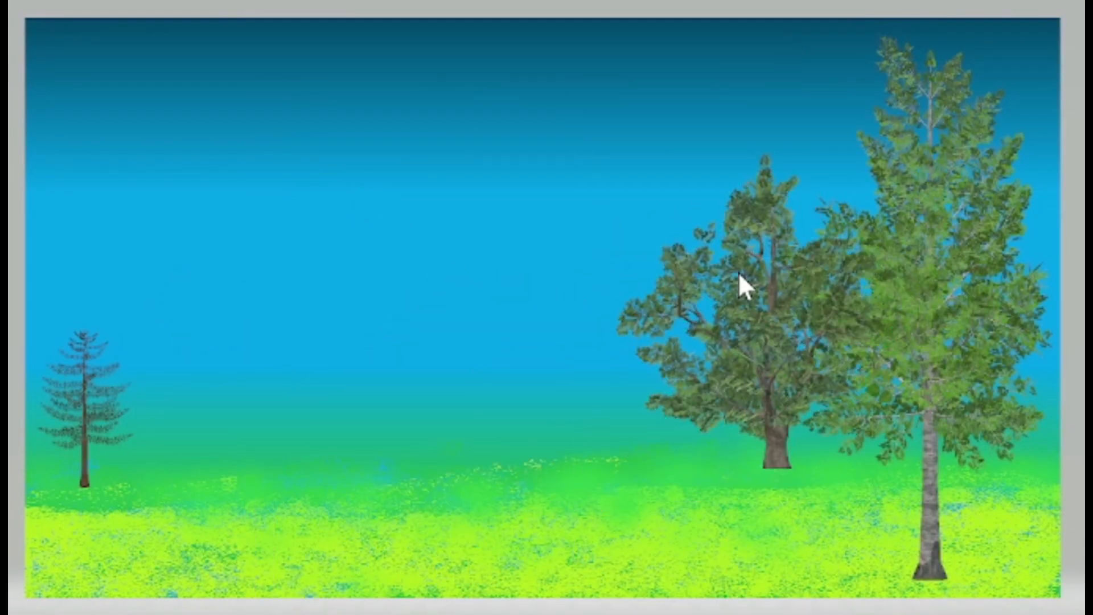
# Scale down the broad tree and move it to the middle of the horizon, and shift the small conifer slightly inward
pyautogui.moveTo(738, 271); pyautogui.dragTo(179, 412)
pyautogui.click(540, 221)
pyautogui.moveTo(252, 433); pyautogui.dragTo(292, 284)
pyautogui.moveTo(446, 125); pyautogui.dragTo(389, 185)
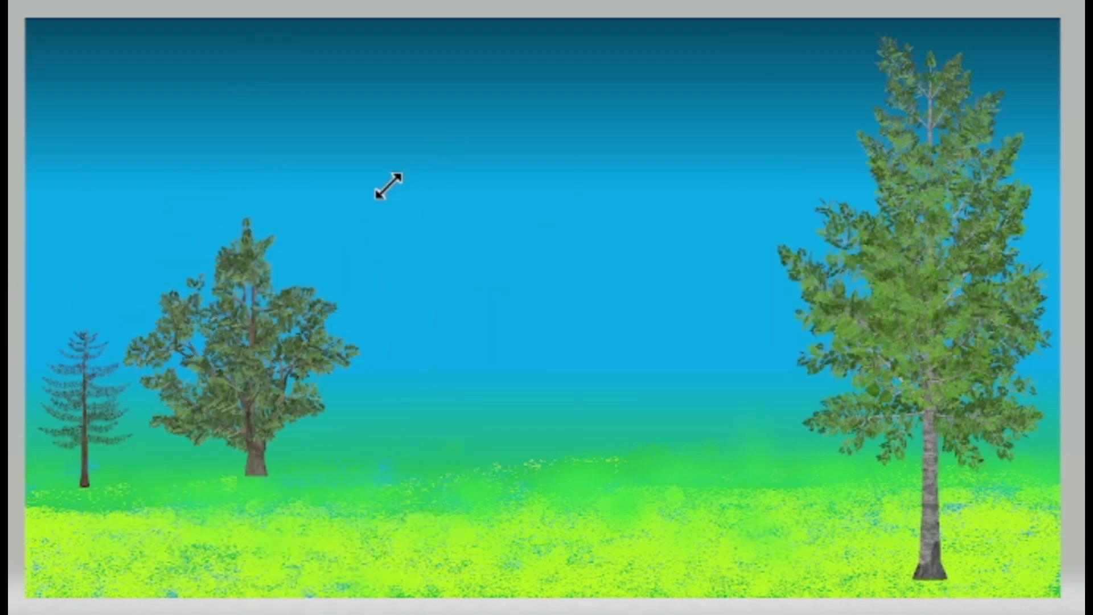
pyautogui.moveTo(306, 343); pyautogui.dragTo(598, 329)
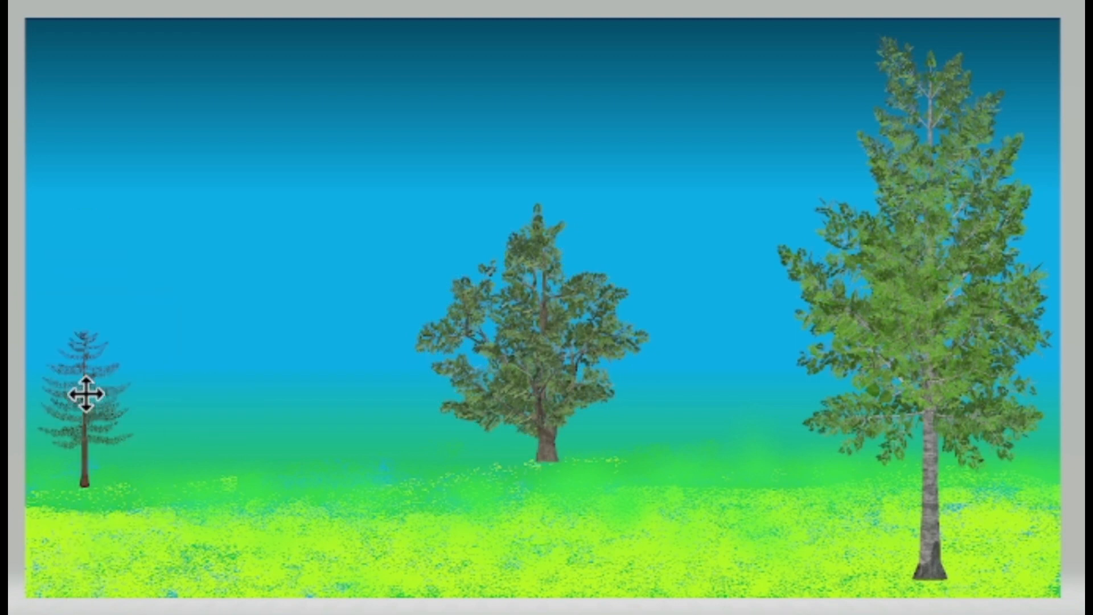
pyautogui.moveTo(86, 393); pyautogui.dragTo(126, 383)
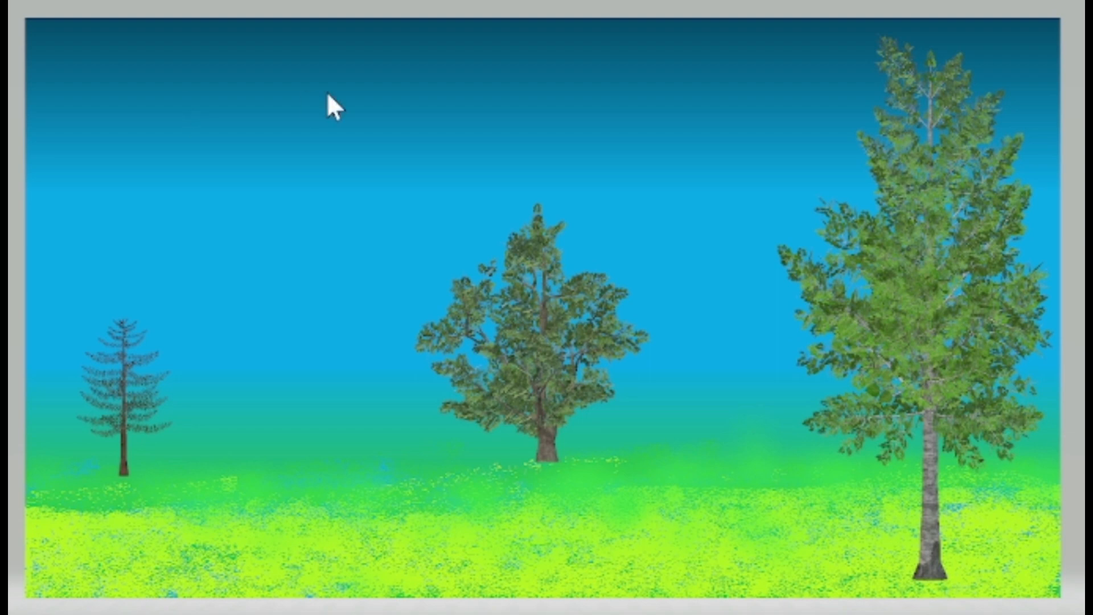
# Spray soft white clouds of varying density across the upper sky
pyautogui.moveTo(220, 134); pyautogui.dragTo(189, 143)
pyautogui.moveTo(162, 231); pyautogui.dragTo(258, 227)
pyautogui.moveTo(586, 119); pyautogui.dragTo(677, 57)
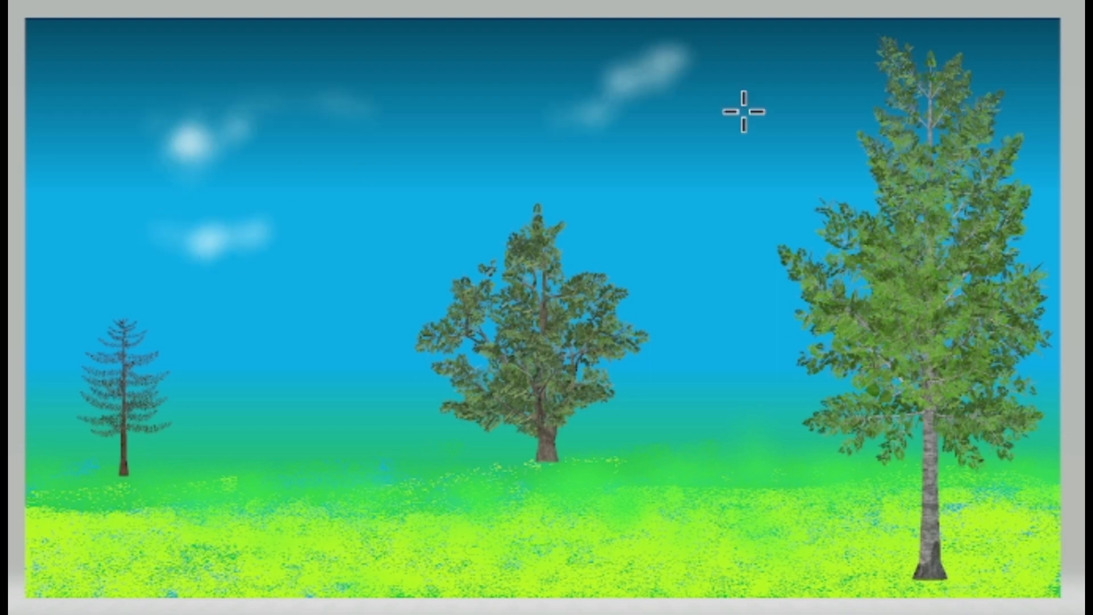
pyautogui.moveTo(797, 97); pyautogui.dragTo(714, 142)
pyautogui.moveTo(791, 145); pyautogui.dragTo(769, 165)
pyautogui.moveTo(530, 79); pyautogui.dragTo(455, 74)
pyautogui.moveTo(564, 92)
pyautogui.mouseDown()
pyautogui.moveTo(377, 129)
pyautogui.moveTo(249, 173)
pyautogui.moveTo(207, 100)
pyautogui.moveTo(163, 188)
pyautogui.moveTo(408, 186)
pyautogui.mouseUp()
pyautogui.moveTo(914, 47)
pyautogui.mouseDown()
pyautogui.moveTo(146, 12)
pyautogui.moveTo(562, 78)
pyautogui.moveTo(74, 97)
pyautogui.moveTo(281, 236)
pyautogui.moveTo(1064, 103)
pyautogui.moveTo(990, 130)
pyautogui.mouseUp()
pyautogui.moveTo(350, 229)
pyautogui.mouseDown()
pyautogui.moveTo(166, 127)
pyautogui.moveTo(234, 73)
pyautogui.moveTo(73, 56)
pyautogui.moveTo(96, 115)
pyautogui.mouseUp()
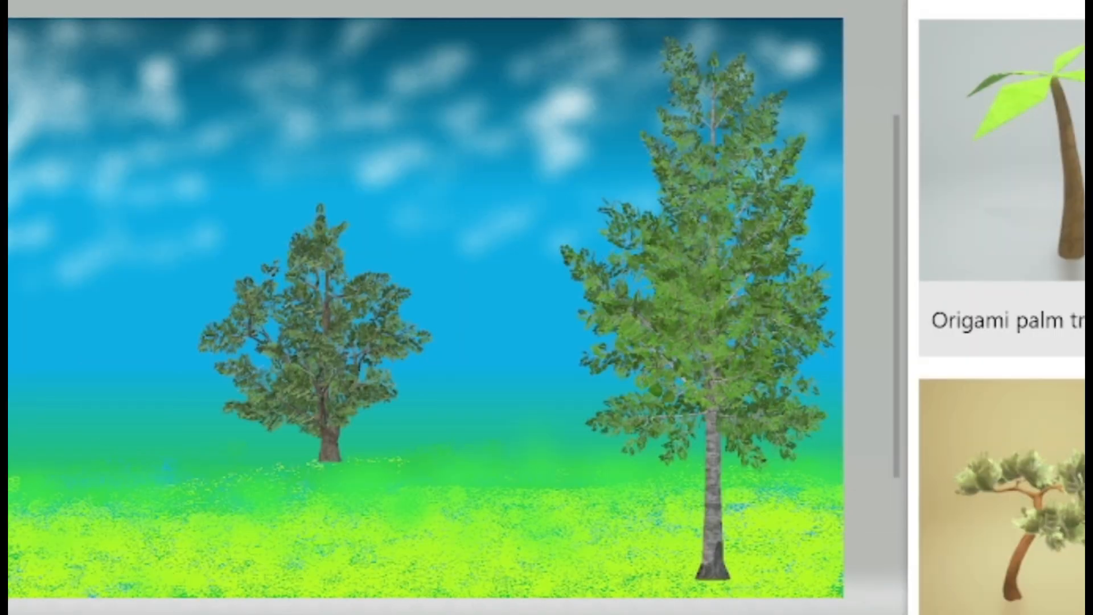
# Add a white goat model, rotate it by -41°, shrink it and place it on the grass beside the small conifer
pyautogui.scroll(-15, 1002, 307)
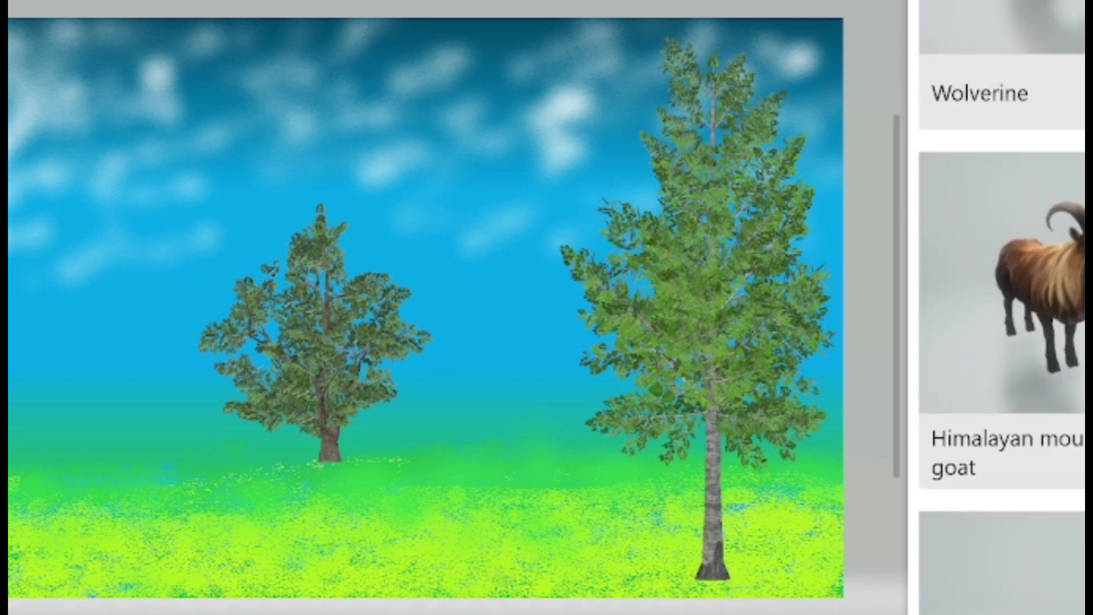
pyautogui.click(1053, 159)
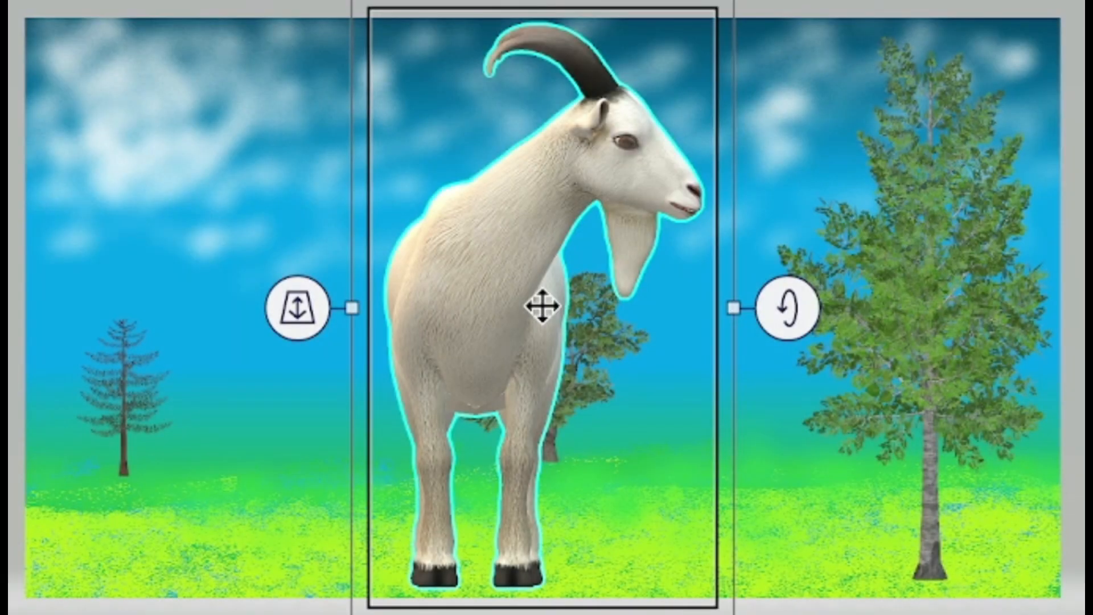
pyautogui.moveTo(542, 613); pyautogui.dragTo(455, 613)
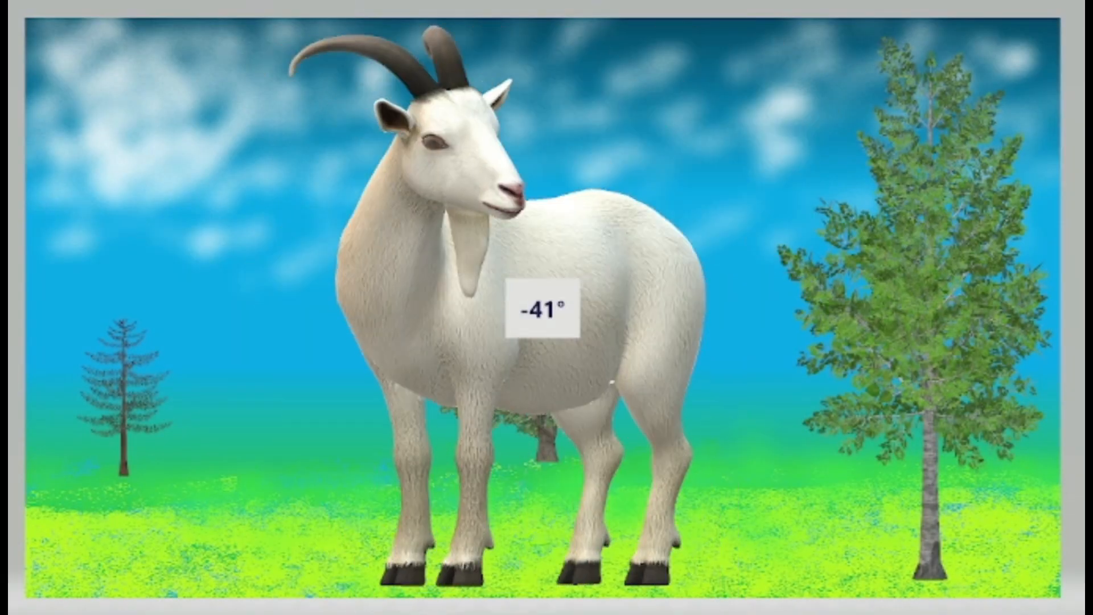
pyautogui.moveTo(708, 24); pyautogui.dragTo(504, 490)
pyautogui.moveTo(465, 532); pyautogui.dragTo(245, 457)
pyautogui.click(516, 533)
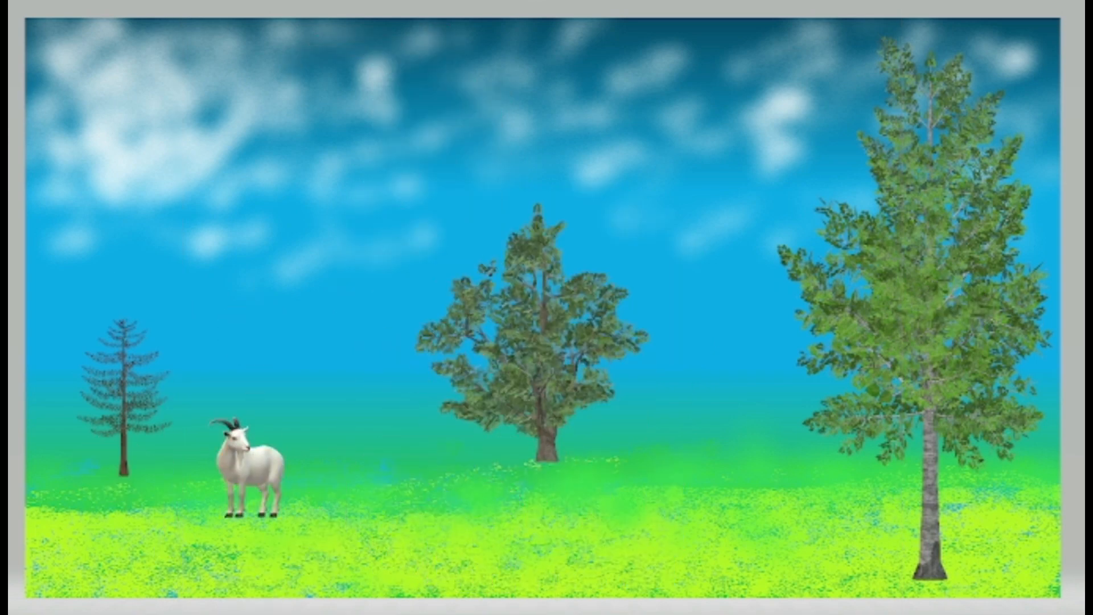
pyautogui.scroll(-15, 1001, 308)
pyautogui.click(1007, 205)
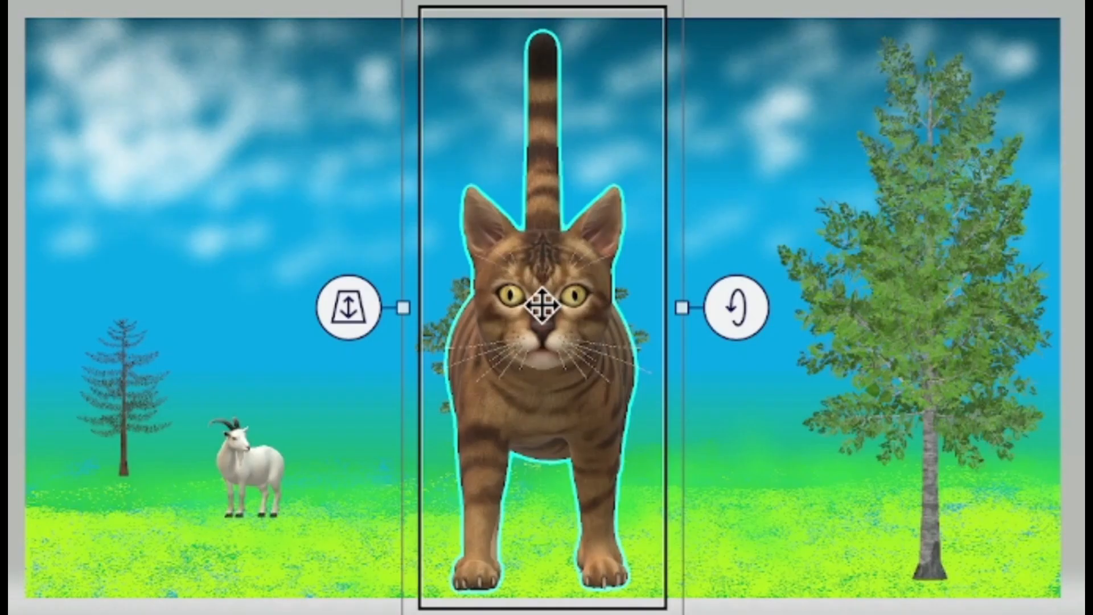
pyautogui.moveTo(542, 613); pyautogui.dragTo(380, 614)
pyautogui.press('Delete')
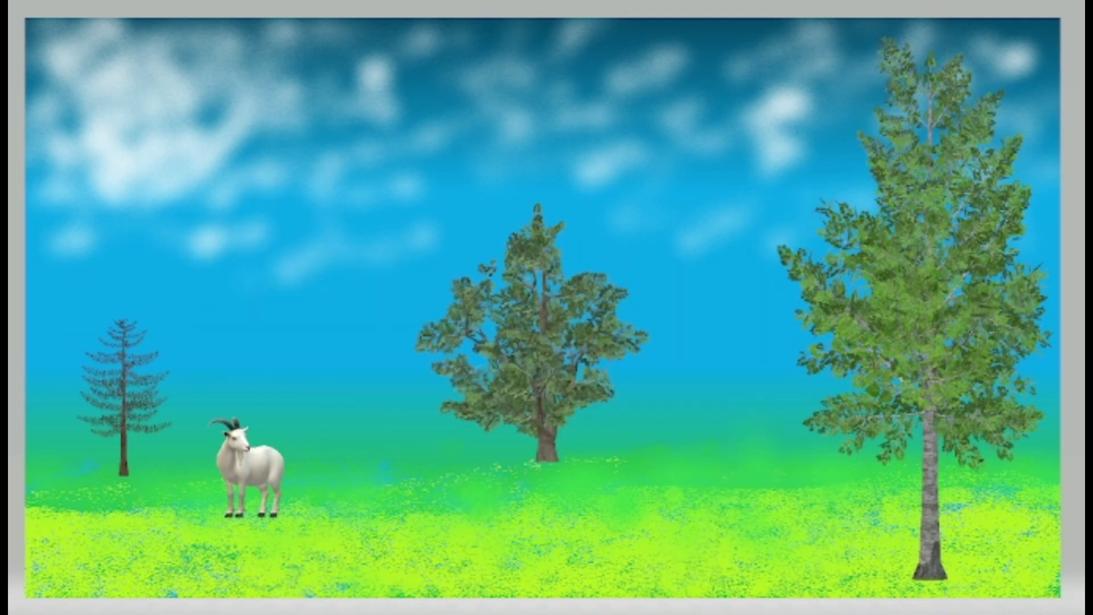
# Add a lion model, turn it sideways facing left and shrink it onto the grass in the foreground
pyautogui.click(1007, 515)
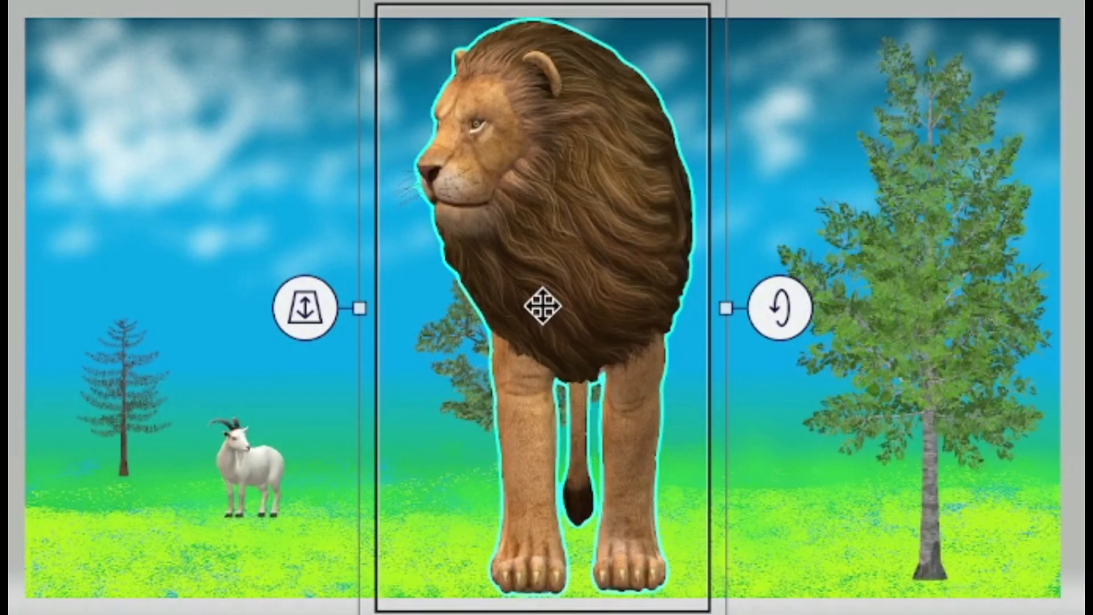
pyautogui.moveTo(541, 613); pyautogui.dragTo(380, 614)
pyautogui.moveTo(968, 1); pyautogui.dragTo(507, 330)
pyautogui.moveTo(338, 448); pyautogui.dragTo(601, 447)
pyautogui.moveTo(761, 326); pyautogui.dragTo(571, 423)
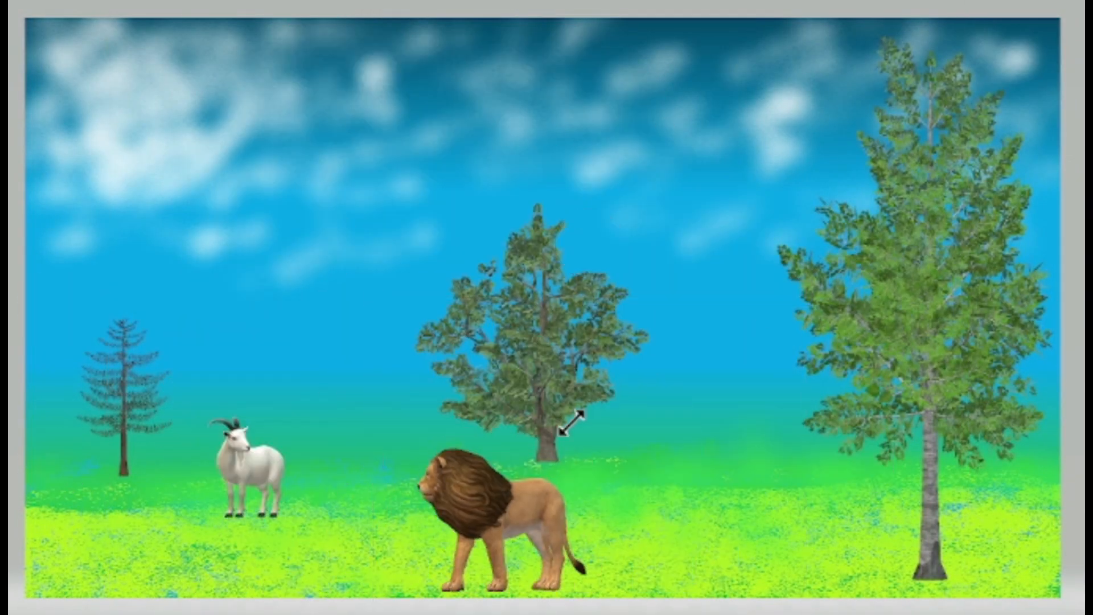
# Move the lion to the foreground in front of the tall tree's trunk on the right and fine-tune its placement
pyautogui.moveTo(504, 511); pyautogui.dragTo(1013, 530)
pyautogui.moveTo(922, 460); pyautogui.dragTo(898, 450)
pyautogui.moveTo(1000, 508)
pyautogui.mouseDown()
pyautogui.moveTo(996, 518)
pyautogui.moveTo(947, 487)
pyautogui.moveTo(928, 541)
pyautogui.moveTo(940, 524)
pyautogui.moveTo(926, 501)
pyautogui.mouseUp()
pyautogui.press('Escape')
# Add an elephant model, turn it sideways facing left, shrink it and move it between the conifer and the middle tree
pyautogui.click(990, 506)
pyautogui.click(1007, 473)
pyautogui.click(881, 510)
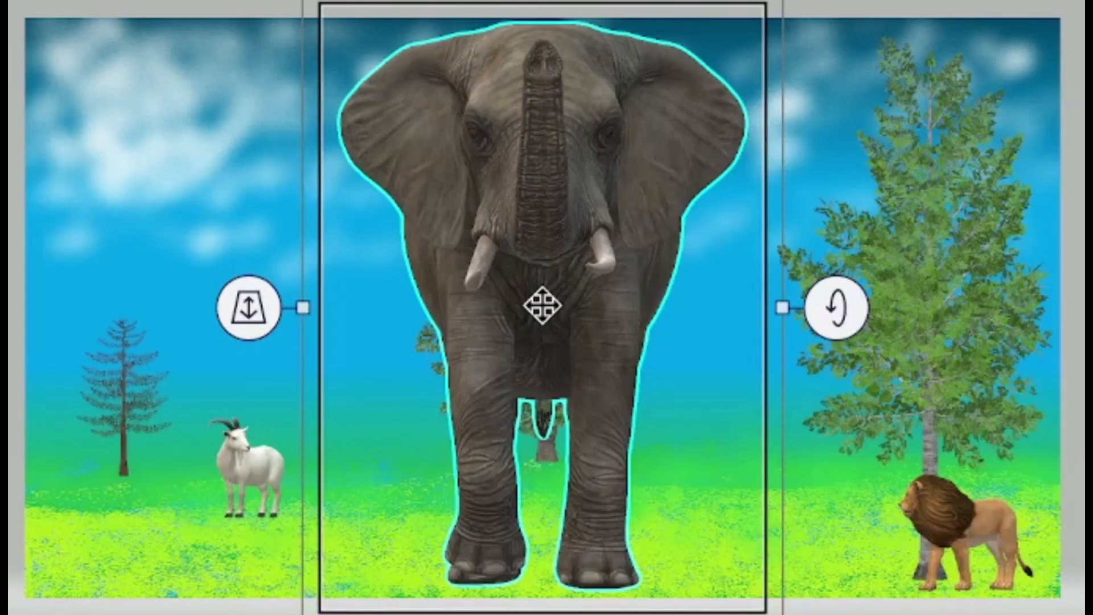
pyautogui.moveTo(541, 614); pyautogui.dragTo(318, 614)
pyautogui.moveTo(17, 5); pyautogui.dragTo(636, 348)
pyautogui.moveTo(796, 386); pyautogui.dragTo(245, 229)
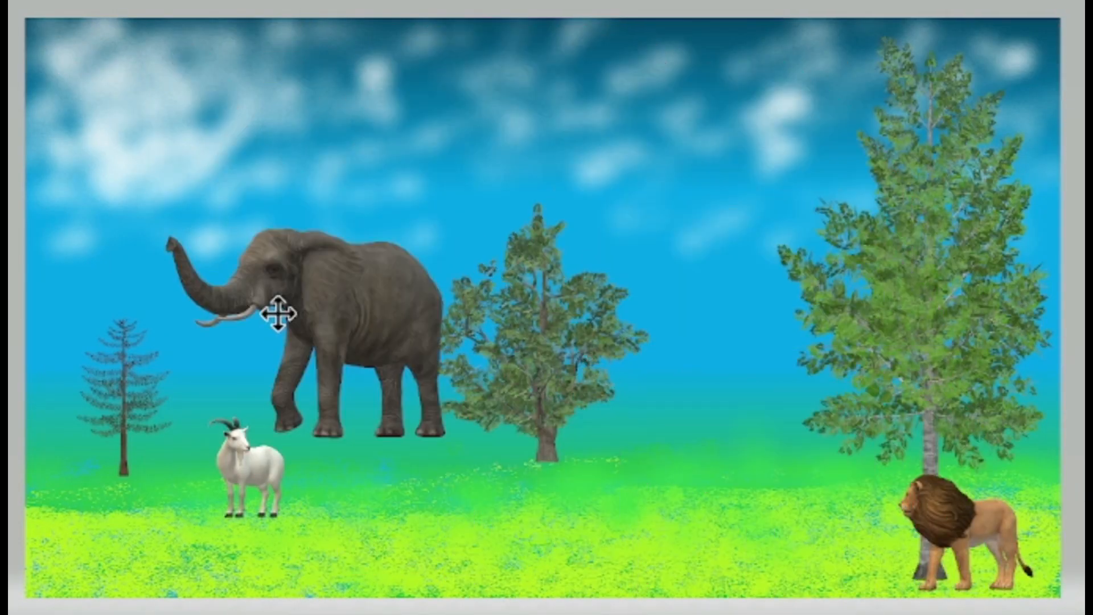
# Move the goat onto the grass between the middle tree and the tall tree
pyautogui.moveTo(254, 485); pyautogui.dragTo(685, 479)
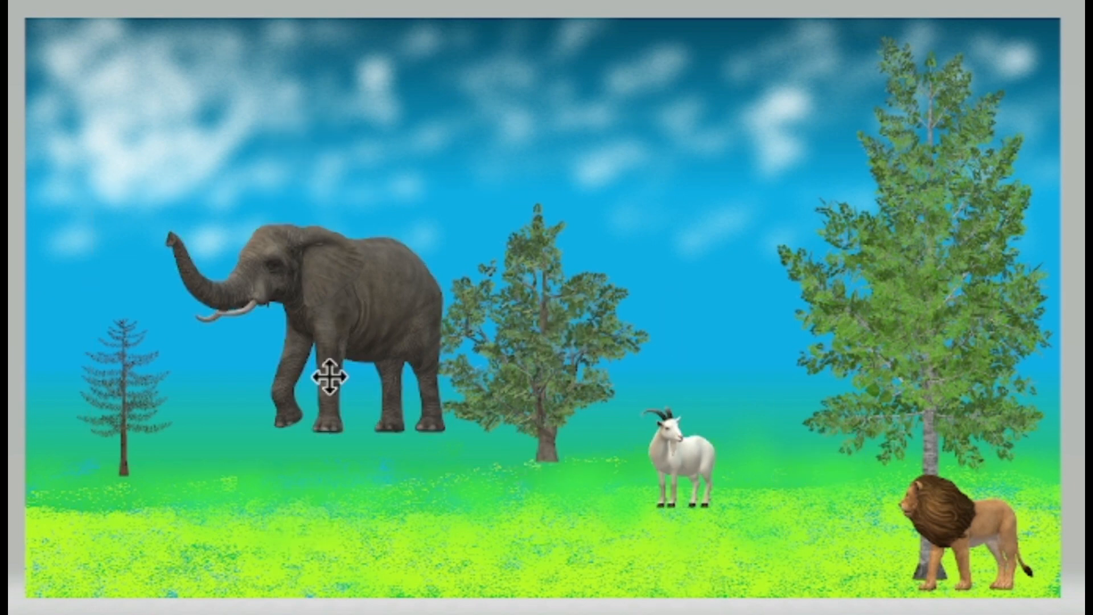
# Move the elephant down onto the foreground grass in front of the conifer
pyautogui.moveTo(326, 373); pyautogui.dragTo(249, 468)
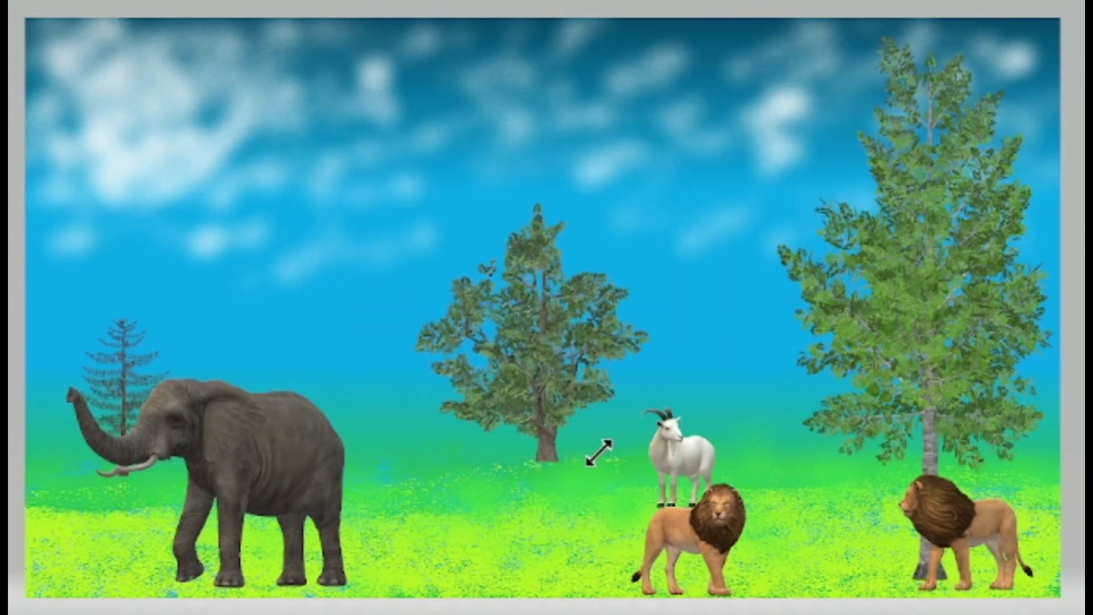
# Place a small second lion between the middle and tall trees, and move the goat onto the grass beside the elephant
pyautogui.moveTo(671, 507); pyautogui.dragTo(476, 496)
pyautogui.click(668, 449)
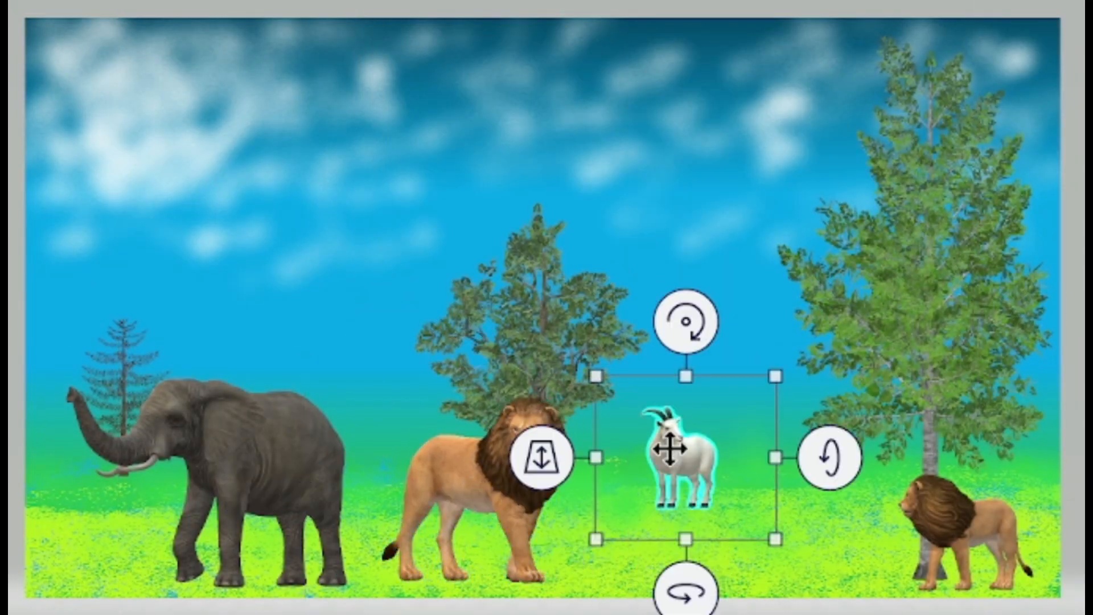
pyautogui.moveTo(668, 449); pyautogui.dragTo(594, 607)
pyautogui.click(515, 460)
pyautogui.moveTo(515, 467); pyautogui.dragTo(736, 394)
pyautogui.click(586, 578)
pyautogui.moveTo(586, 579); pyautogui.dragTo(400, 497)
pyautogui.click(706, 443)
pyautogui.moveTo(809, 335); pyautogui.dragTo(761, 417)
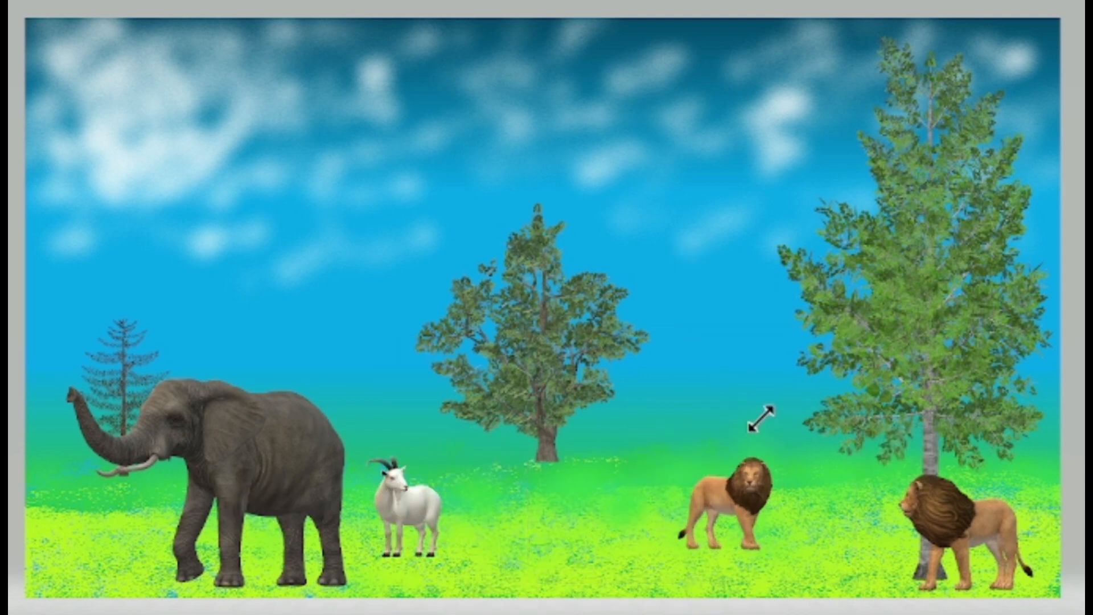
# Add a Reindeer model, turn it sideways facing right, shrink it and place it behind the elephant and the goat
pyautogui.scroll(-10, 1001, 307)
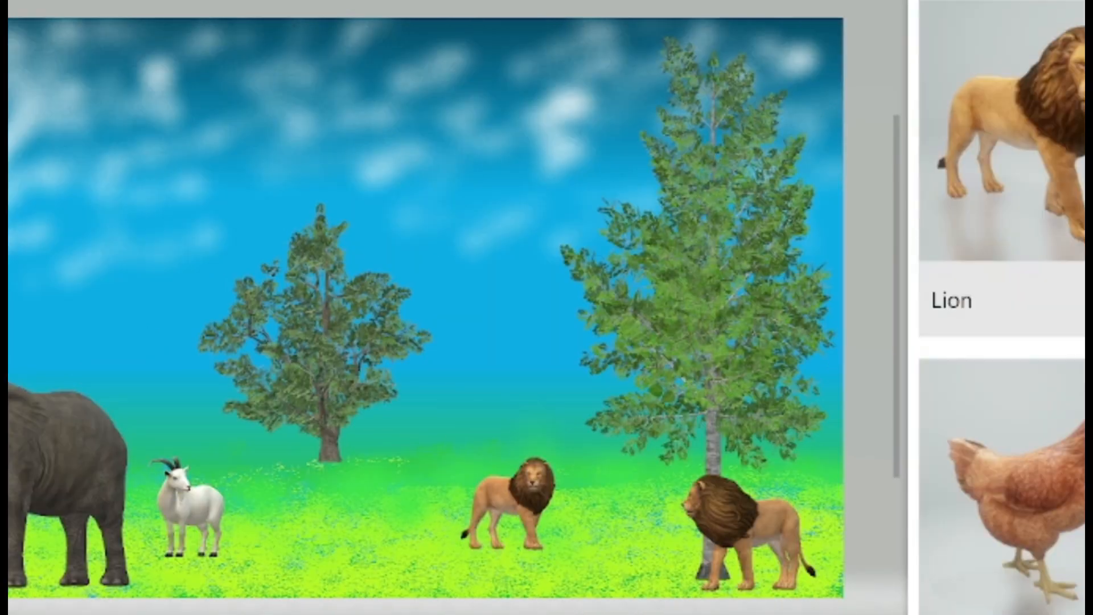
pyautogui.scroll(10, 1002, 307)
pyautogui.scroll(-5, 1002, 307)
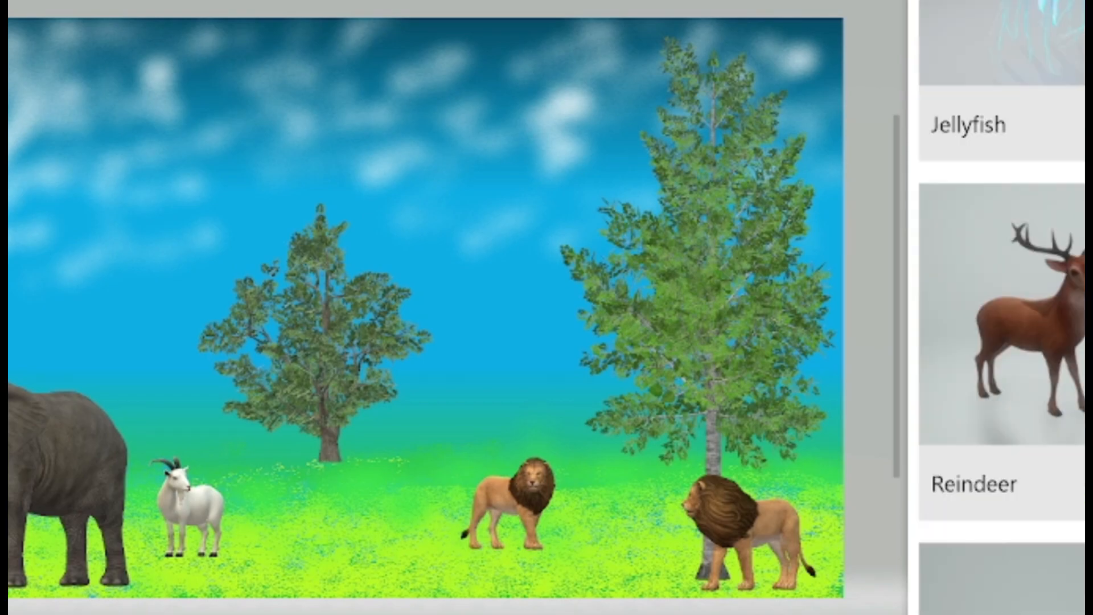
pyautogui.click(1063, 285)
pyautogui.moveTo(793, 307); pyautogui.dragTo(854, 308)
pyautogui.moveTo(717, 28); pyautogui.dragTo(446, 382)
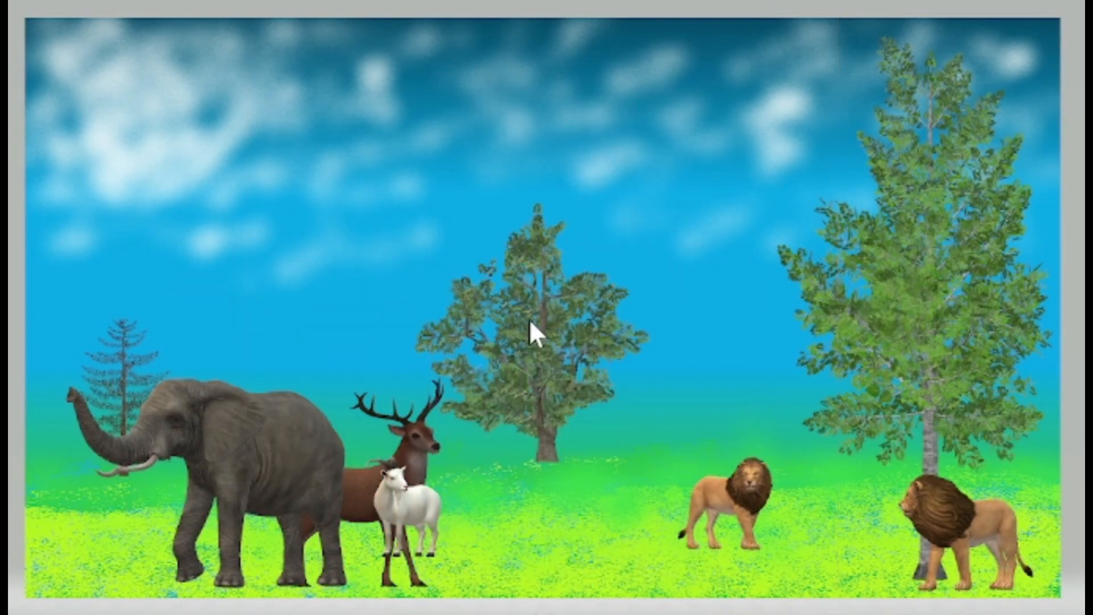
pyautogui.moveTo(427, 439); pyautogui.dragTo(408, 369)
pyautogui.moveTo(375, 406); pyautogui.dragTo(358, 432)
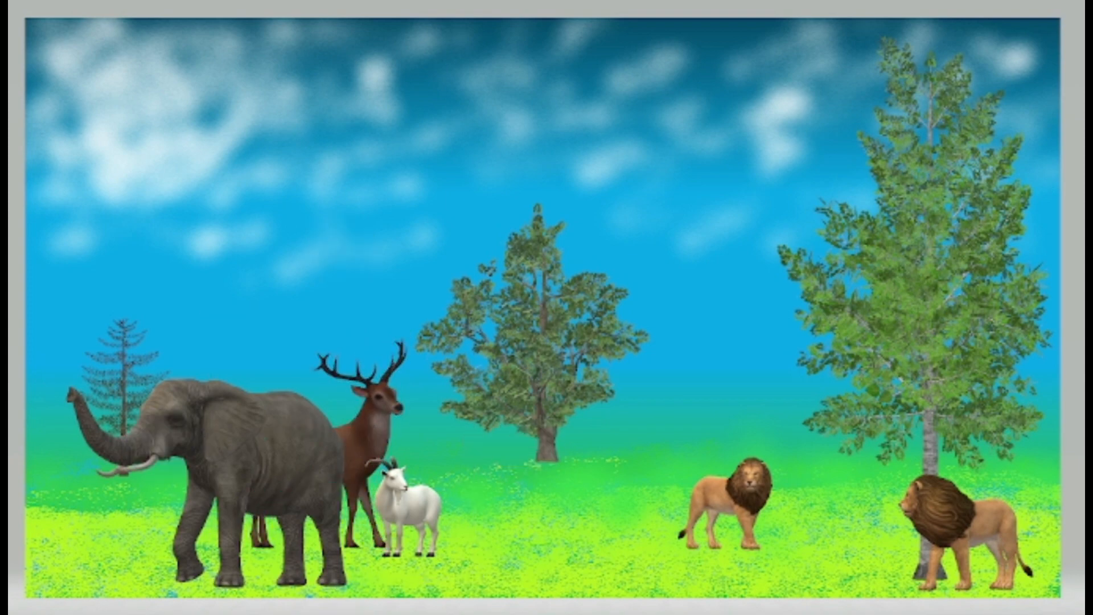
# Delete the small second lion standing between the middle tree and the tall tree
pyautogui.click(746, 484)
pyautogui.press('Delete')
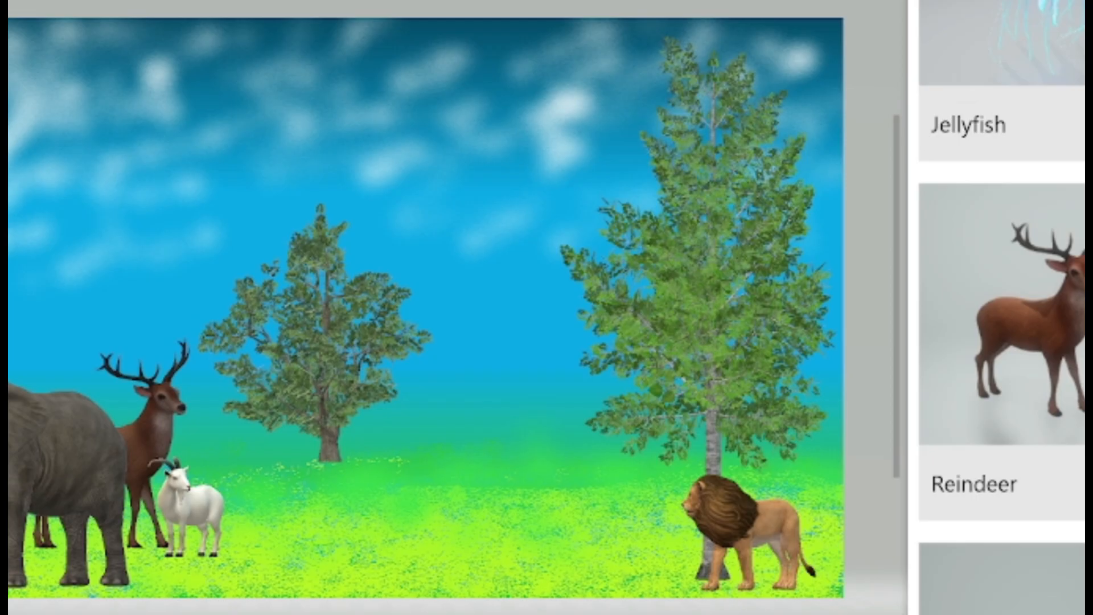
# Add a white llama model, turn it slightly to the right, shrink it and place it on the distant grass beside the middle tree
pyautogui.scroll(5, 1002, 307)
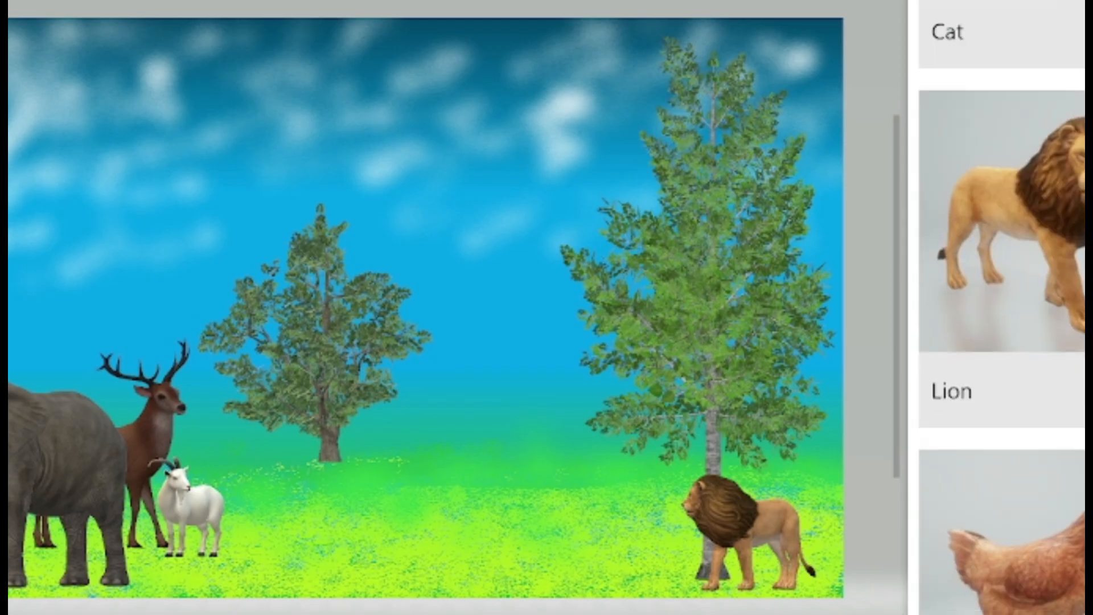
pyautogui.scroll(10, 1001, 308)
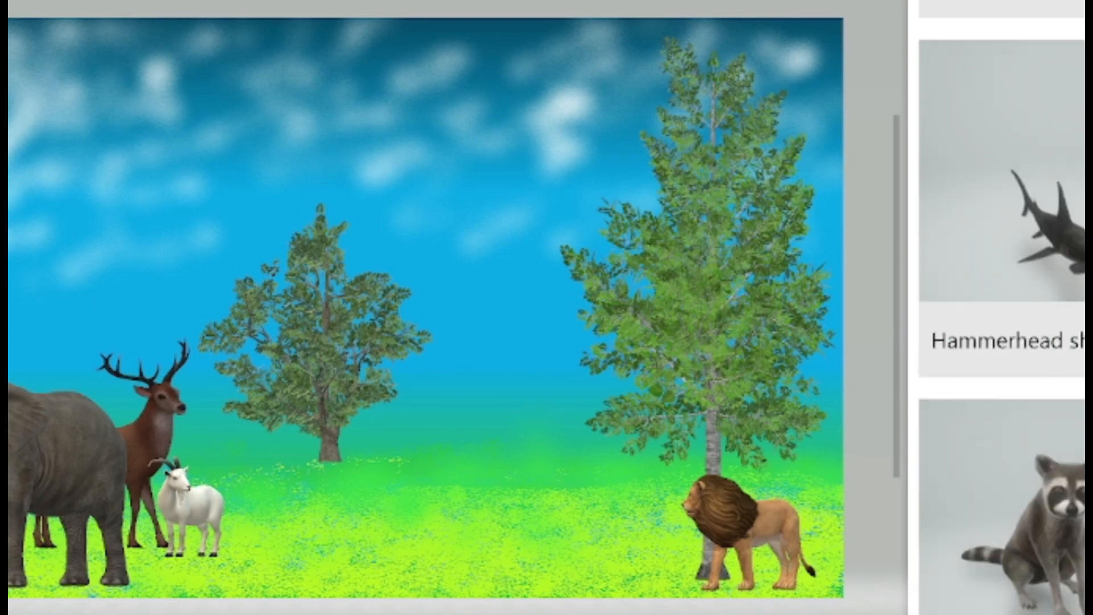
pyautogui.scroll(-10, 1002, 307)
pyautogui.click(1081, 228)
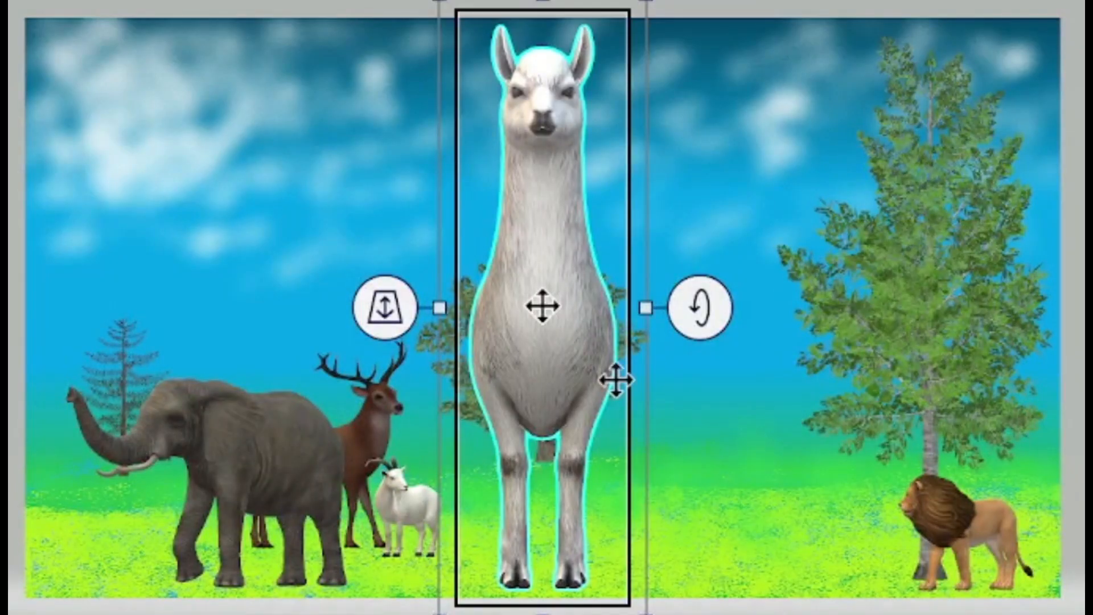
pyautogui.moveTo(543, 614); pyautogui.dragTo(683, 614)
pyautogui.moveTo(777, 614); pyautogui.dragTo(707, 230)
pyautogui.moveTo(640, 118); pyautogui.dragTo(706, 444)
pyautogui.moveTo(679, 595); pyautogui.dragTo(655, 595)
pyautogui.moveTo(757, 319); pyautogui.dragTo(718, 396)
pyautogui.moveTo(675, 495); pyautogui.dragTo(620, 452)
# Enlarge the remaining lion and shift it slightly left in the foreground before the tall tree's trunk
pyautogui.click(927, 501)
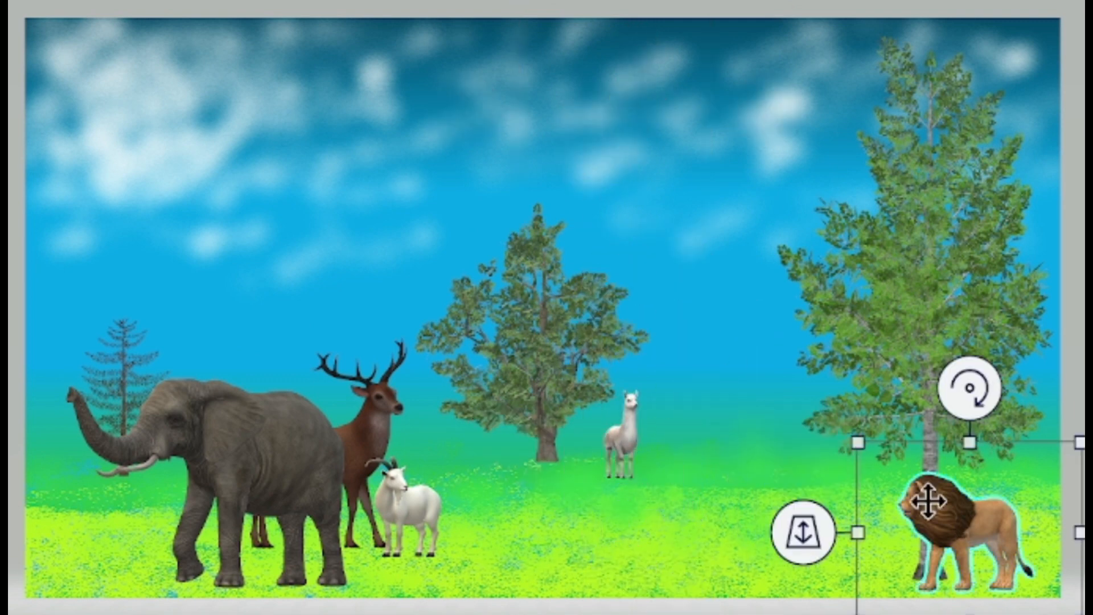
pyautogui.moveTo(856, 441); pyautogui.dragTo(803, 398)
pyautogui.moveTo(970, 473); pyautogui.dragTo(1008, 478)
pyautogui.moveTo(997, 521); pyautogui.dragTo(898, 518)
pyautogui.moveTo(1019, 401); pyautogui.dragTo(1046, 383)
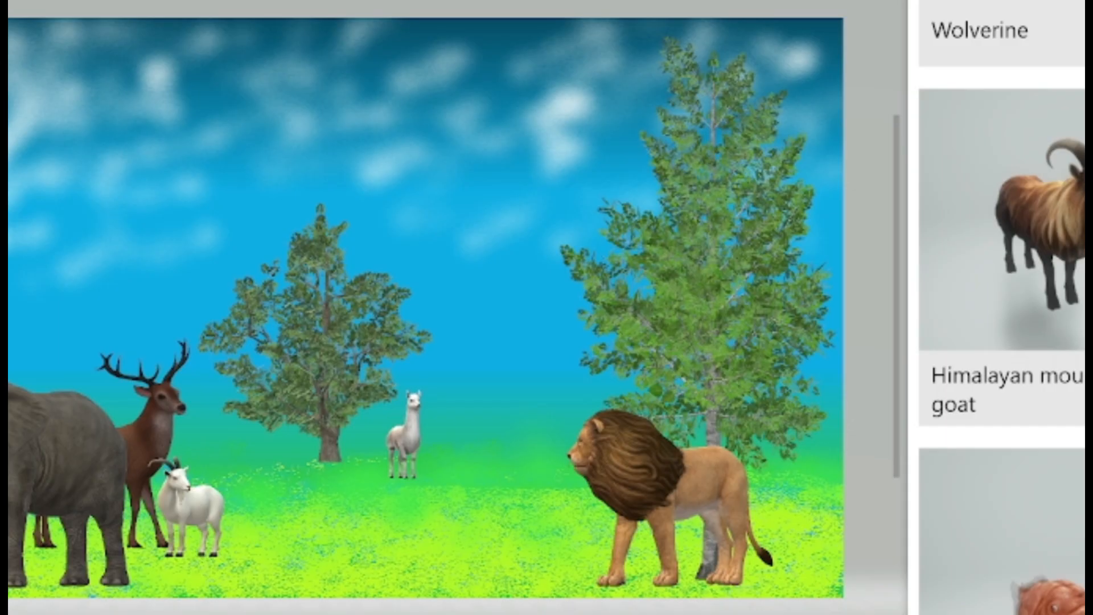
pyautogui.scroll(-5, 1001, 342)
pyautogui.click(1081, 399)
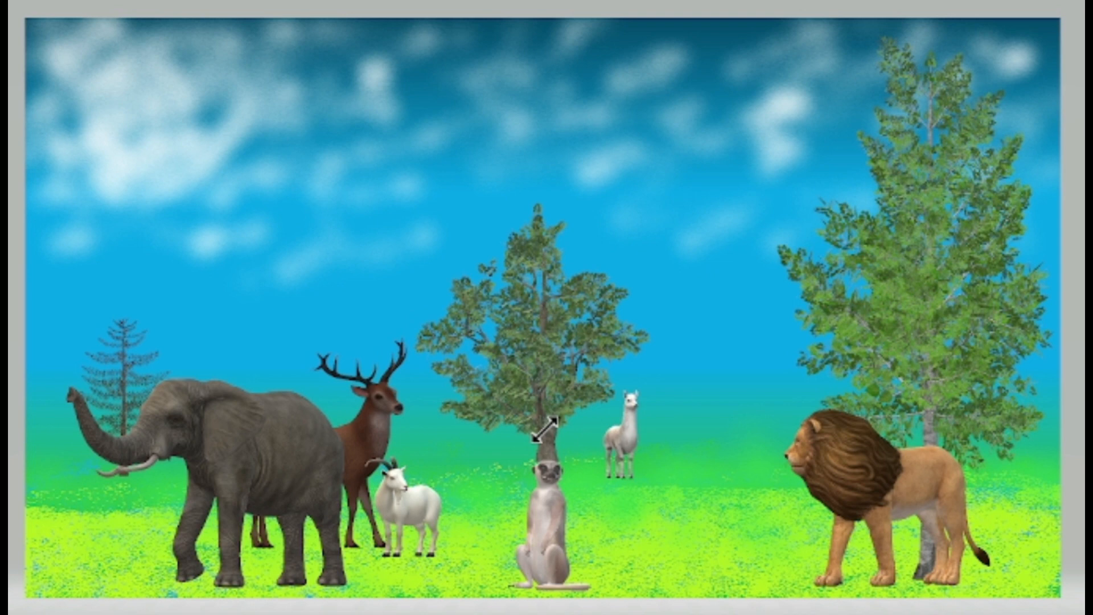
pyautogui.moveTo(541, 501); pyautogui.dragTo(494, 473)
pyautogui.click(734, 405)
pyautogui.moveTo(555, 398); pyautogui.dragTo(519, 449)
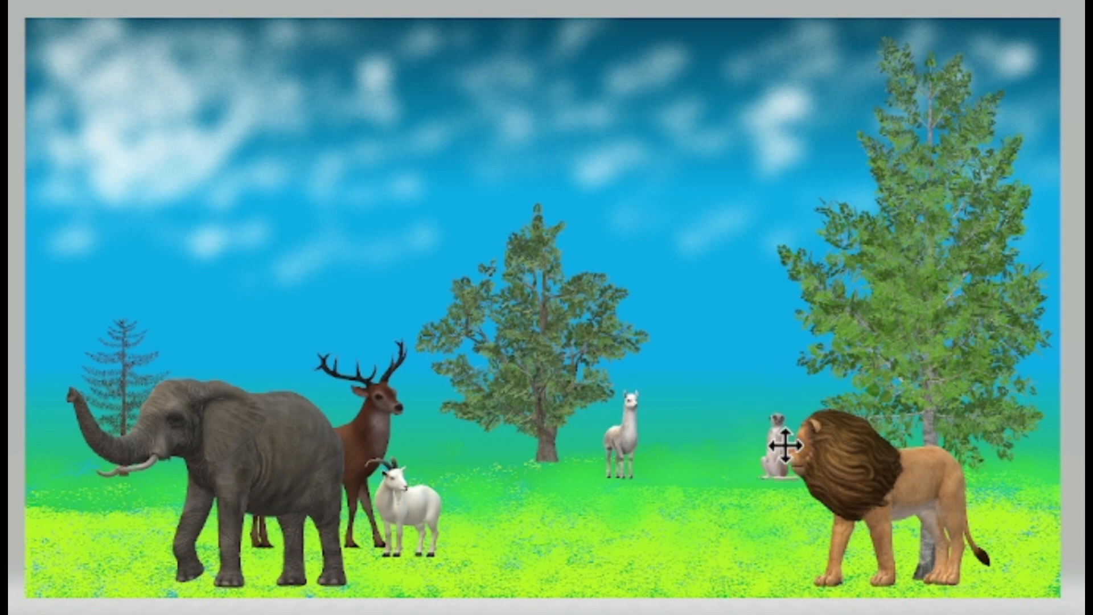
pyautogui.moveTo(786, 413); pyautogui.dragTo(1051, 462)
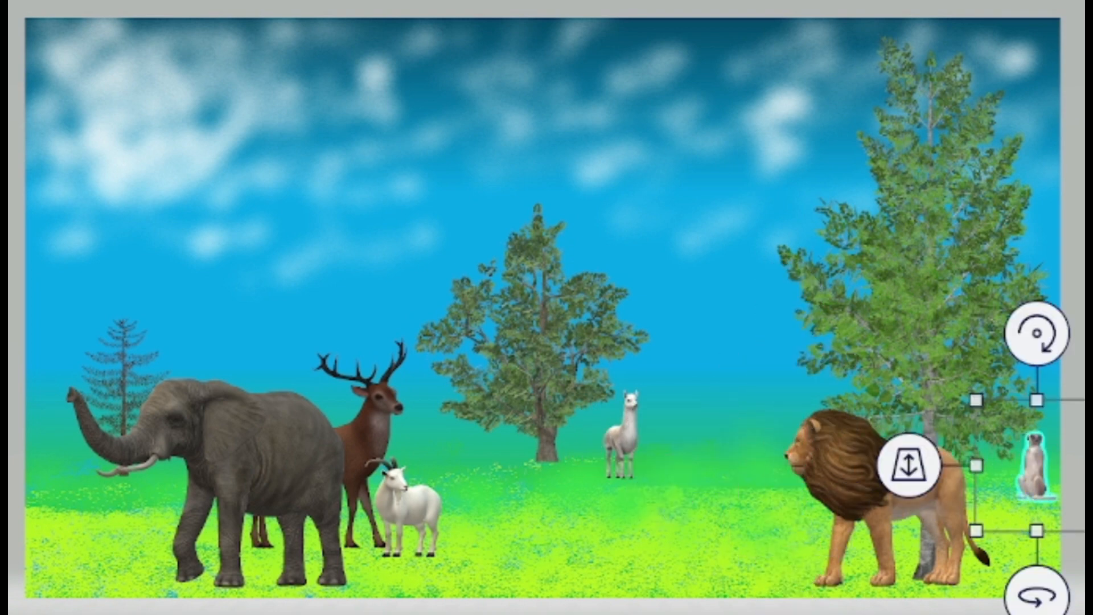
pyautogui.click(1083, 479)
pyautogui.click(1040, 470)
pyautogui.moveTo(1036, 595); pyautogui.dragTo(1086, 597)
pyautogui.click(1046, 472)
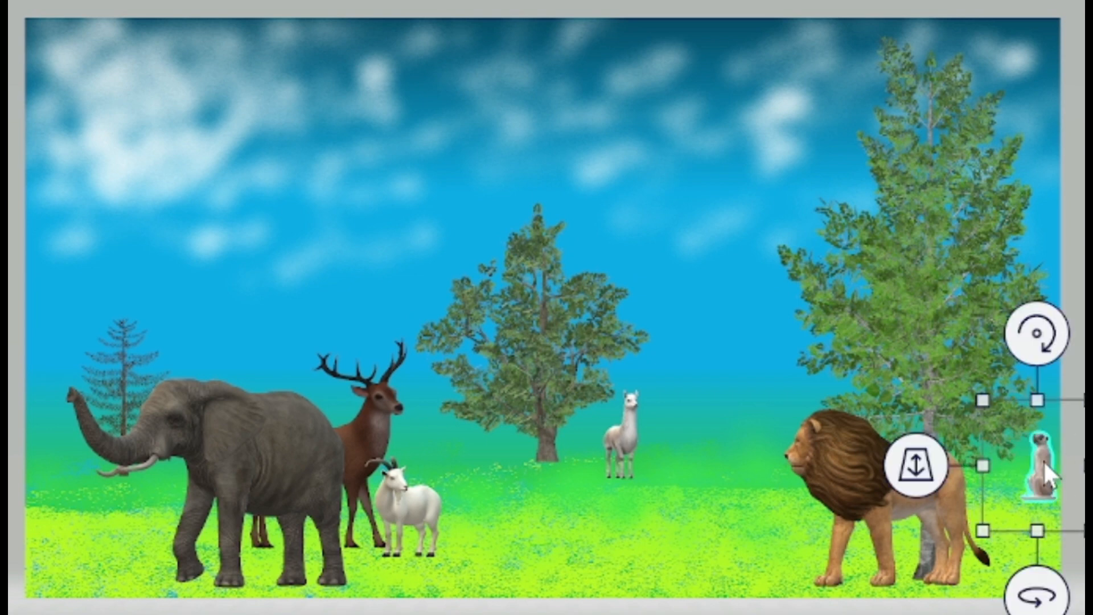
pyautogui.press('Delete')
# Add a bald eagle model, turn it facing right, shrink it and place it in the sky just above the middle tree
pyautogui.scroll(-4, 1001, 308)
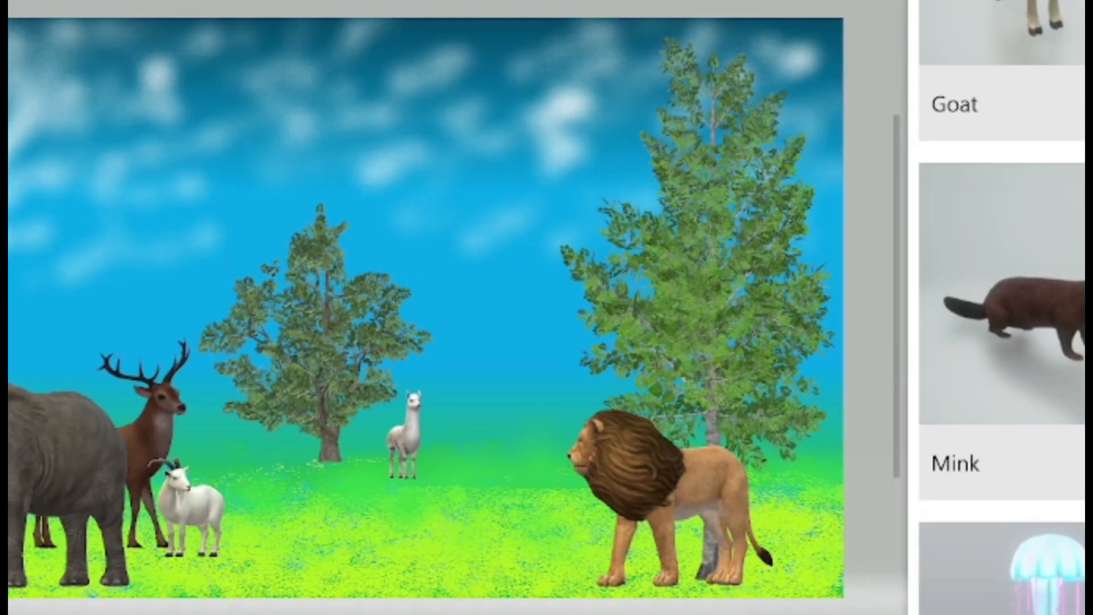
pyautogui.scroll(-10, 1001, 308)
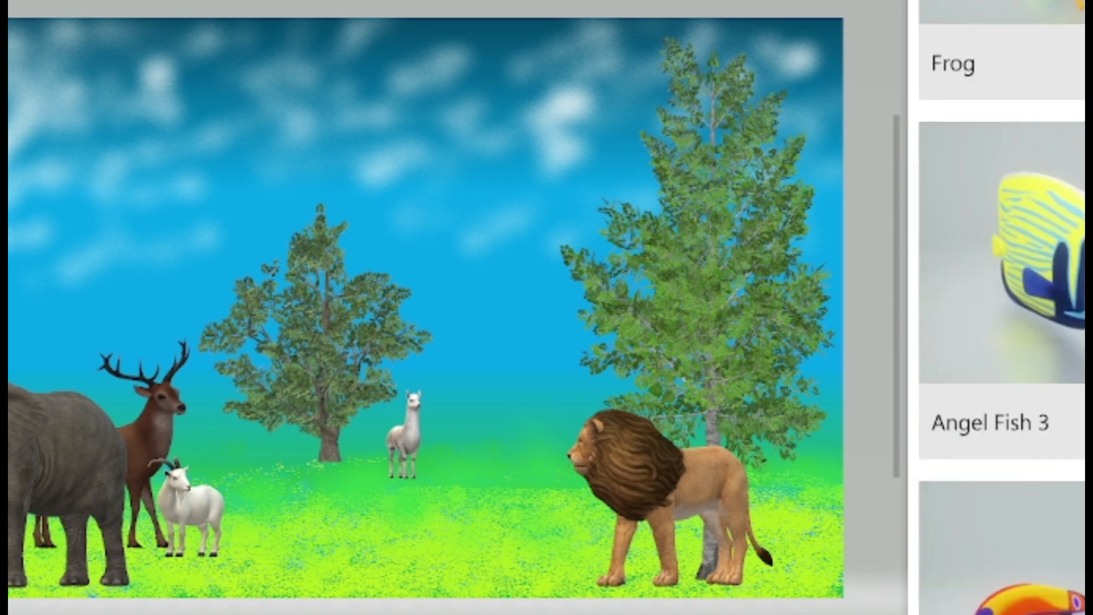
pyautogui.scroll(-3, 1001, 307)
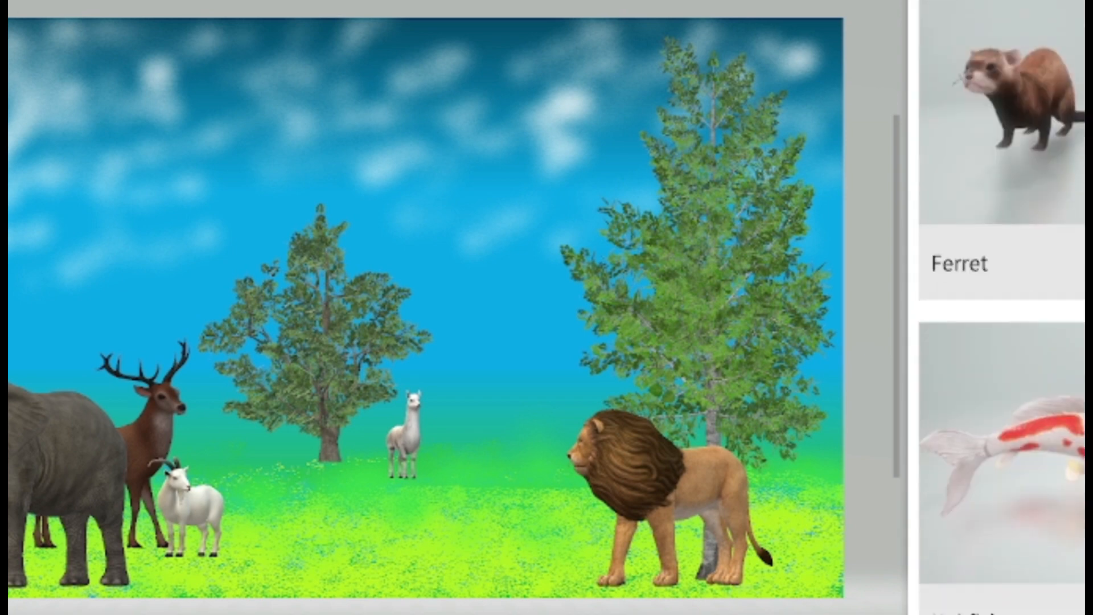
pyautogui.scroll(-12, 1001, 308)
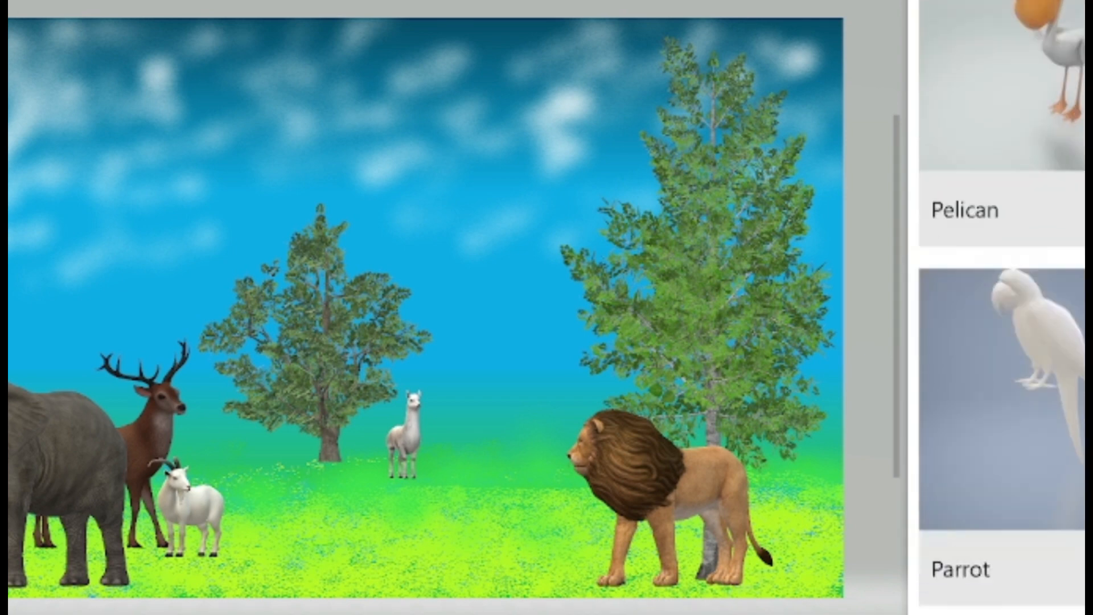
pyautogui.scroll(-8, 1002, 308)
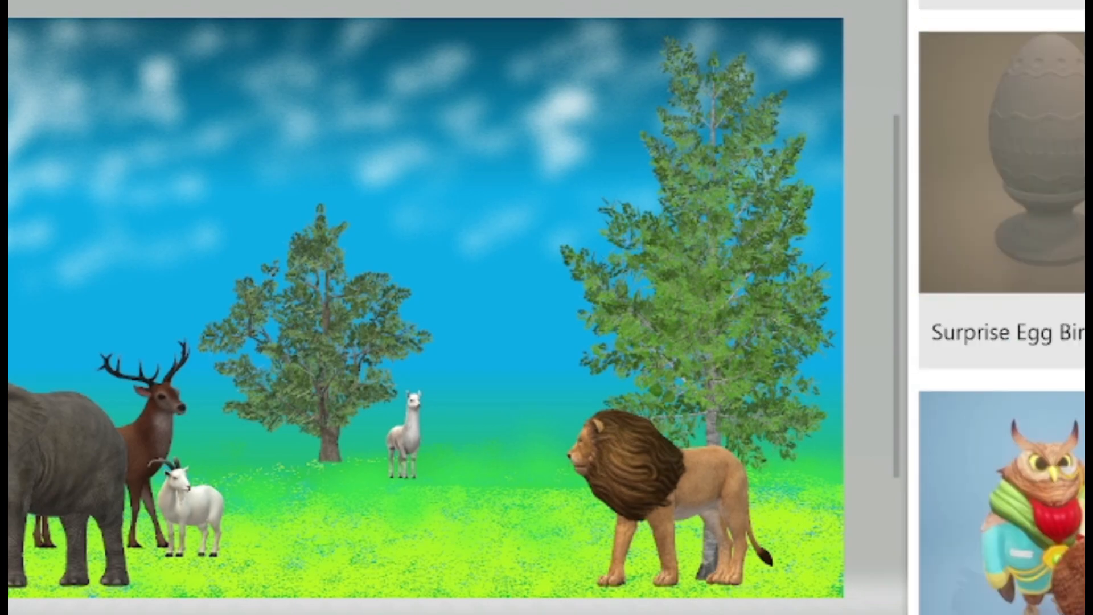
pyautogui.click(1080, 171)
pyautogui.moveTo(543, 549); pyautogui.dragTo(757, 550)
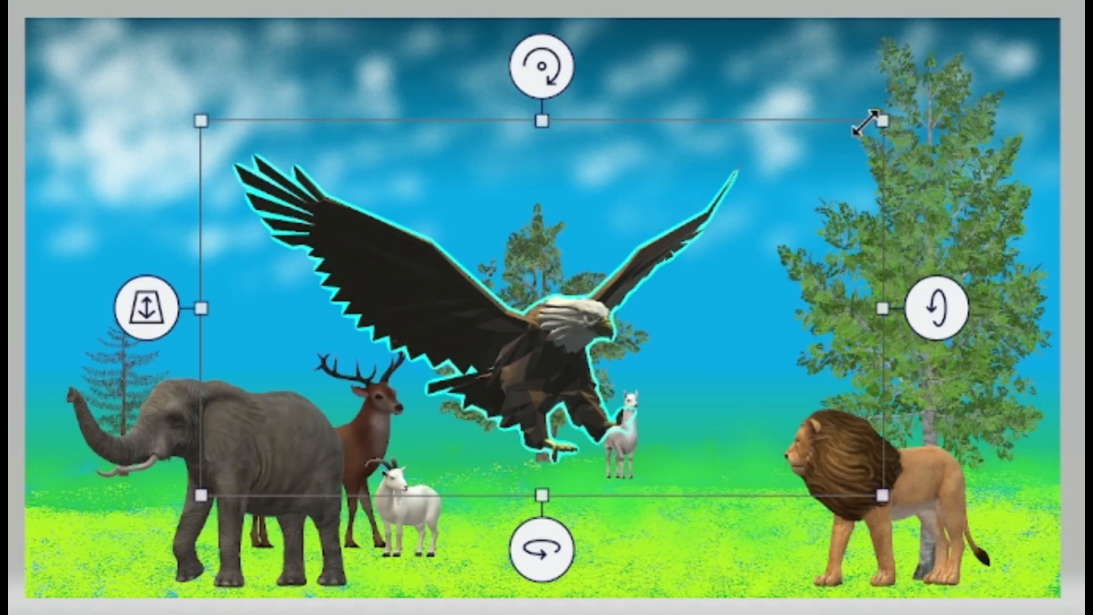
pyautogui.moveTo(866, 123); pyautogui.dragTo(630, 282)
pyautogui.moveTo(446, 438); pyautogui.dragTo(460, 194)
pyautogui.moveTo(654, 46); pyautogui.dragTo(521, 140)
pyautogui.click(776, 156)
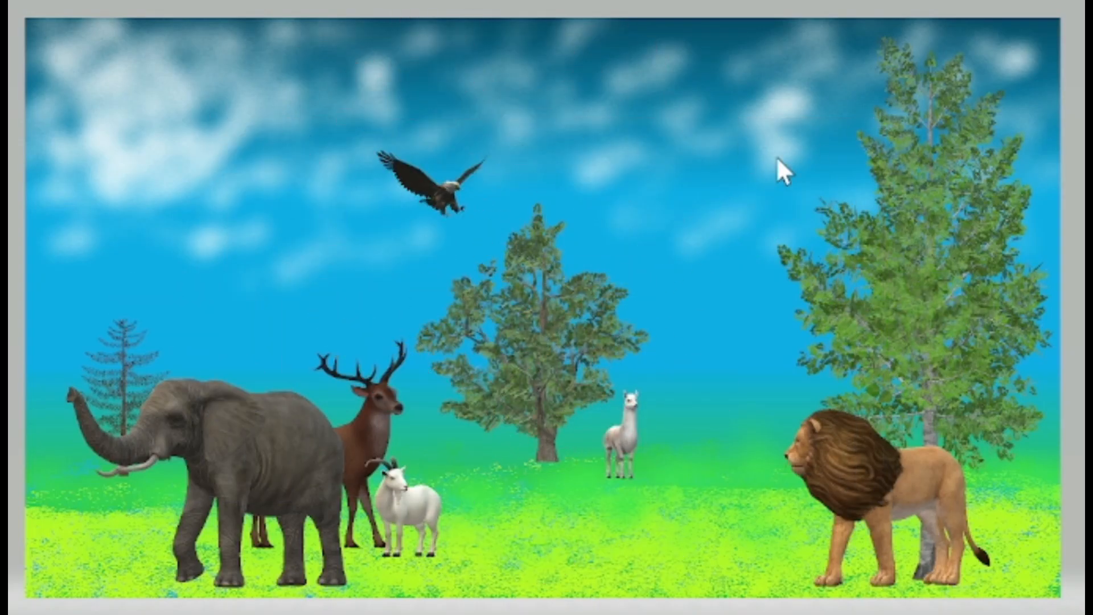
pyautogui.click(408, 173)
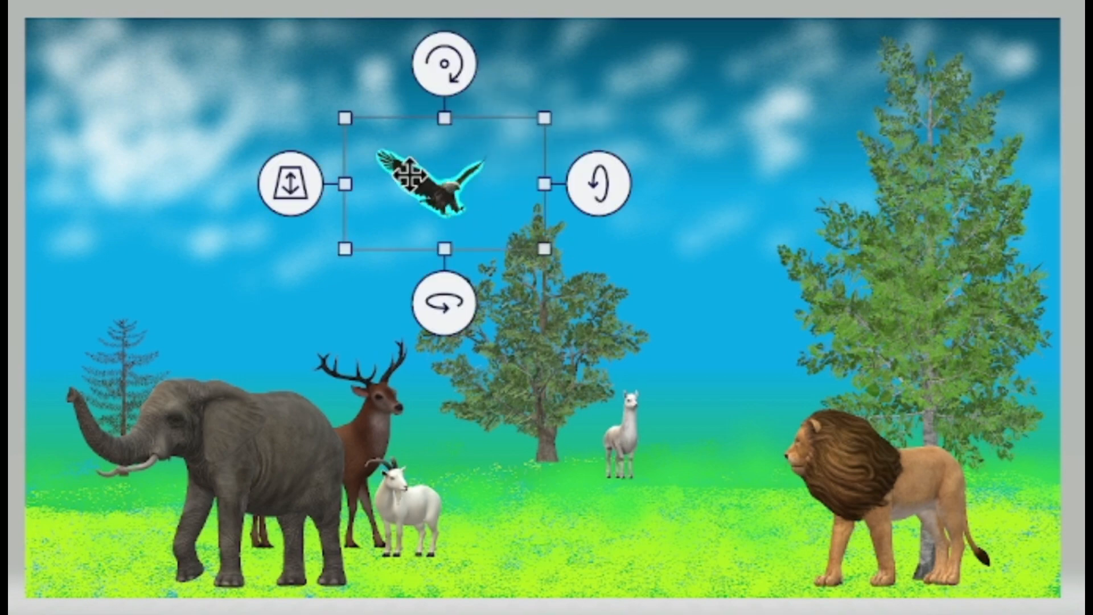
pyautogui.moveTo(408, 173); pyautogui.dragTo(468, 175)
pyautogui.scroll(-10, 1001, 307)
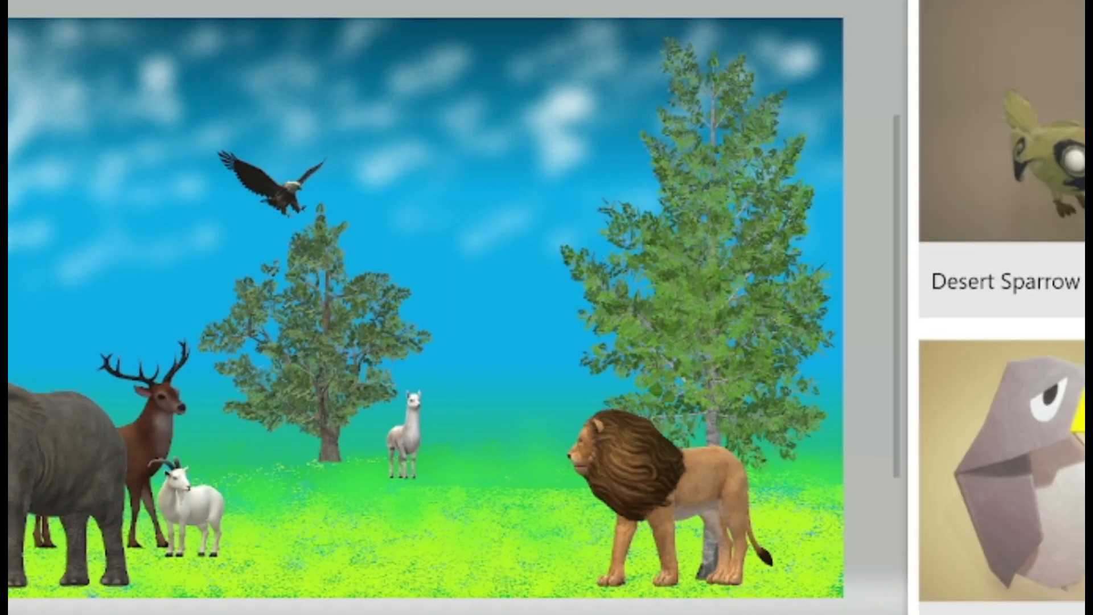
pyautogui.scroll(10, 1002, 307)
pyautogui.click(1001, 352)
pyautogui.moveTo(543, 430); pyautogui.dragTo(575, 438)
pyautogui.moveTo(551, 373); pyautogui.dragTo(754, 150)
pyautogui.press('Delete')
# Add a hummingbird model, turn it facing right, shrink it and place it against the large cloud in the picture's upper left
pyautogui.scroll(-5, 1002, 308)
pyautogui.click(1075, 364)
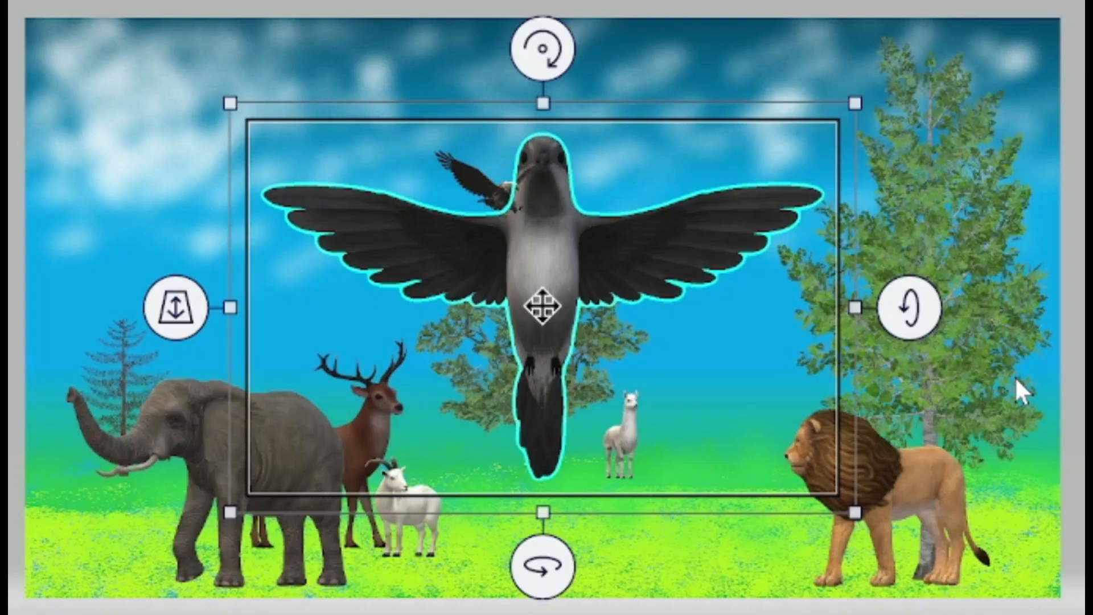
pyautogui.moveTo(541, 565); pyautogui.dragTo(742, 564)
pyautogui.moveTo(544, 218); pyautogui.dragTo(286, 124)
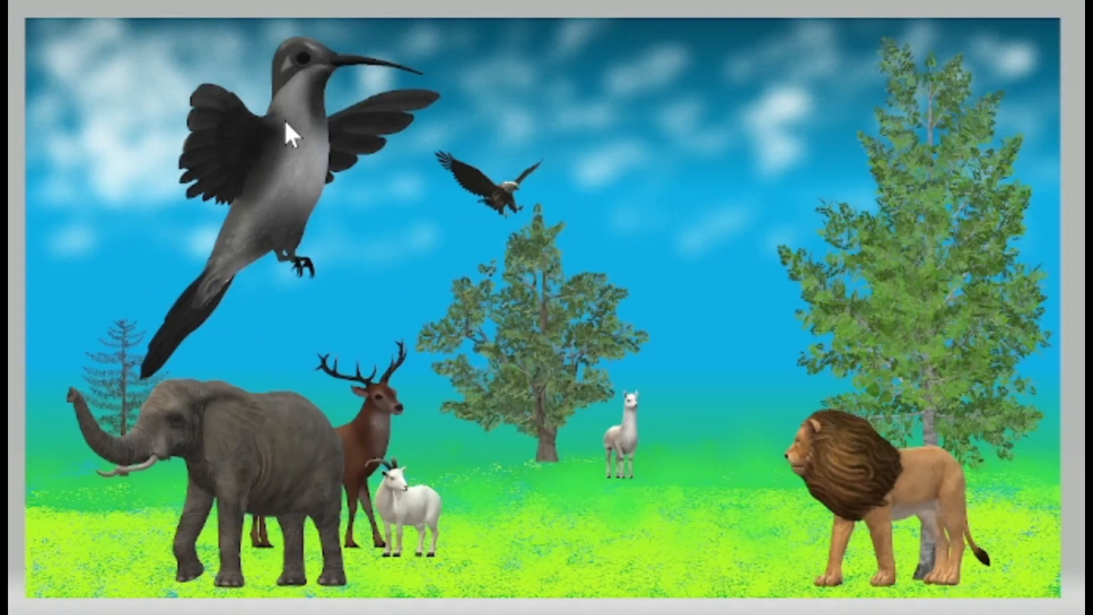
pyautogui.moveTo(561, 27); pyautogui.dragTo(320, 198)
pyautogui.moveTo(117, 296); pyautogui.dragTo(158, 113)
pyautogui.moveTo(336, 20); pyautogui.dragTo(273, 49)
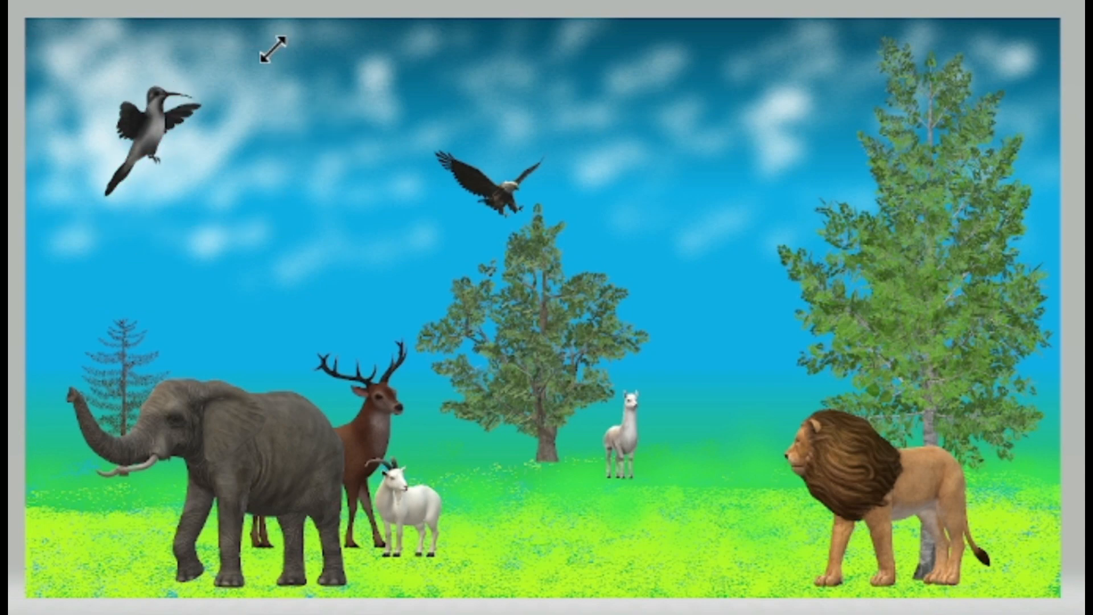
# Add a white dove model, turn it facing left, shrink it and place it in the sky beside the tall tree's crown
pyautogui.scroll(-10, 1002, 307)
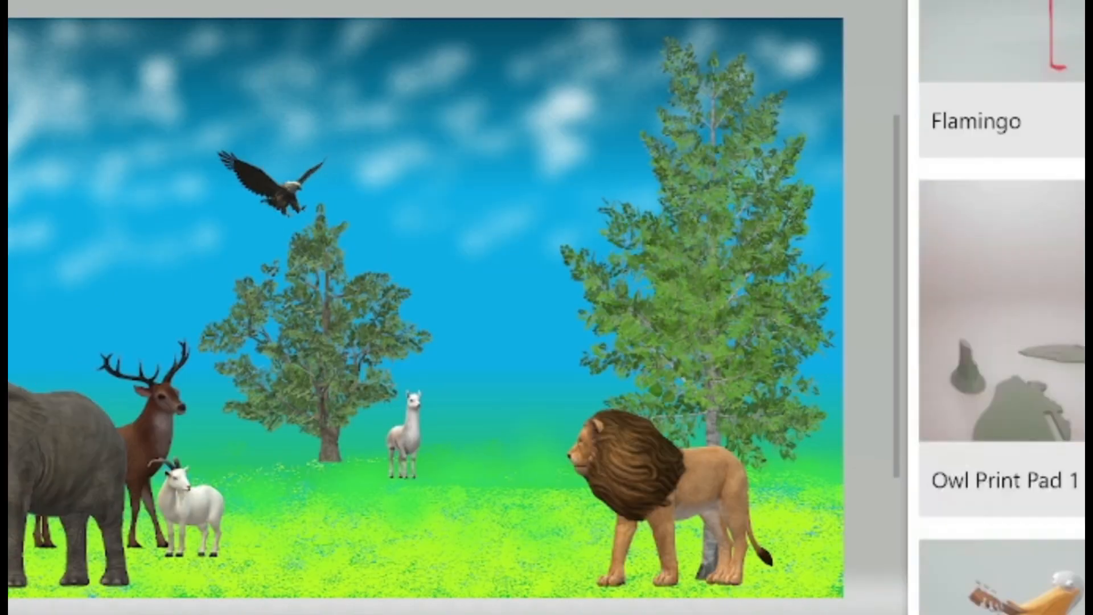
pyautogui.scroll(-2, 1002, 307)
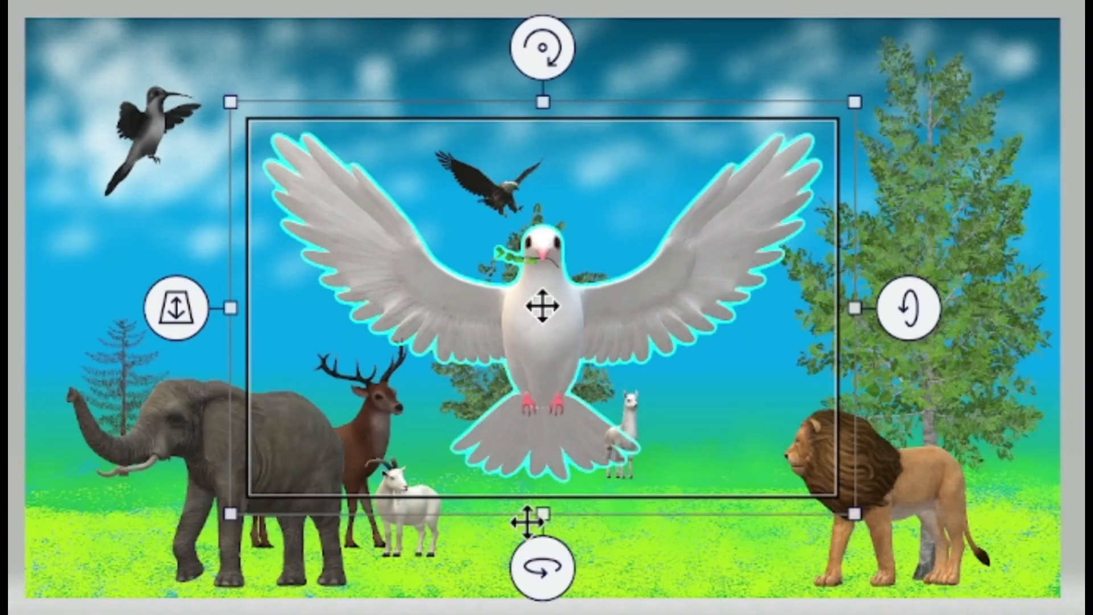
pyautogui.moveTo(542, 569); pyautogui.dragTo(446, 569)
pyautogui.moveTo(868, 100); pyautogui.dragTo(594, 361)
pyautogui.moveTo(490, 338); pyautogui.dragTo(949, 99)
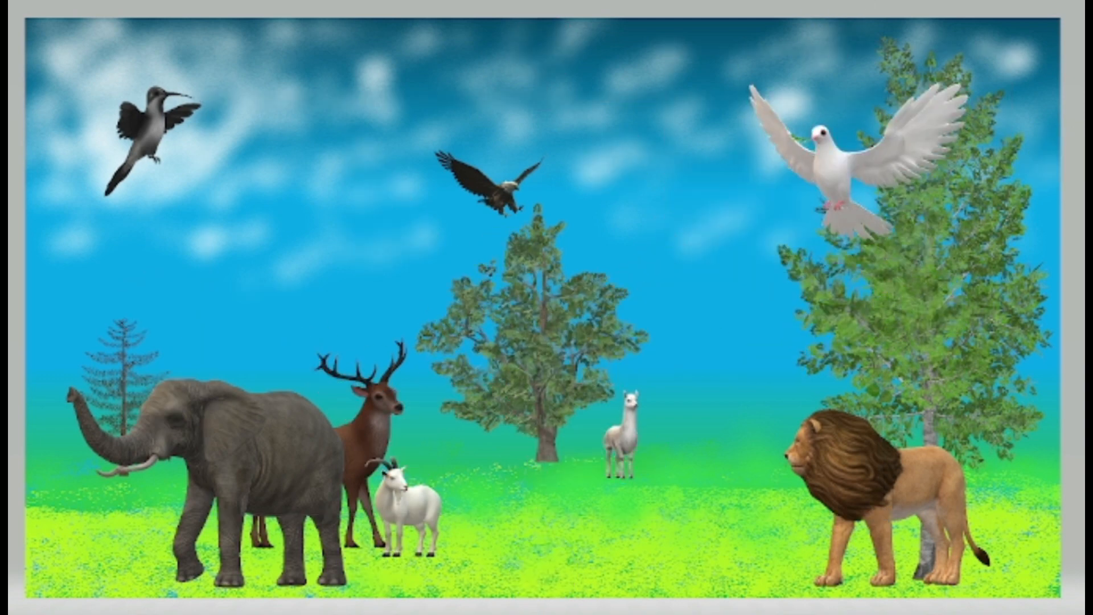
pyautogui.click(822, 174)
pyautogui.moveTo(1000, 60); pyautogui.dragTo(938, 105)
pyautogui.moveTo(810, 185); pyautogui.dragTo(815, 121)
pyautogui.click(1080, 166)
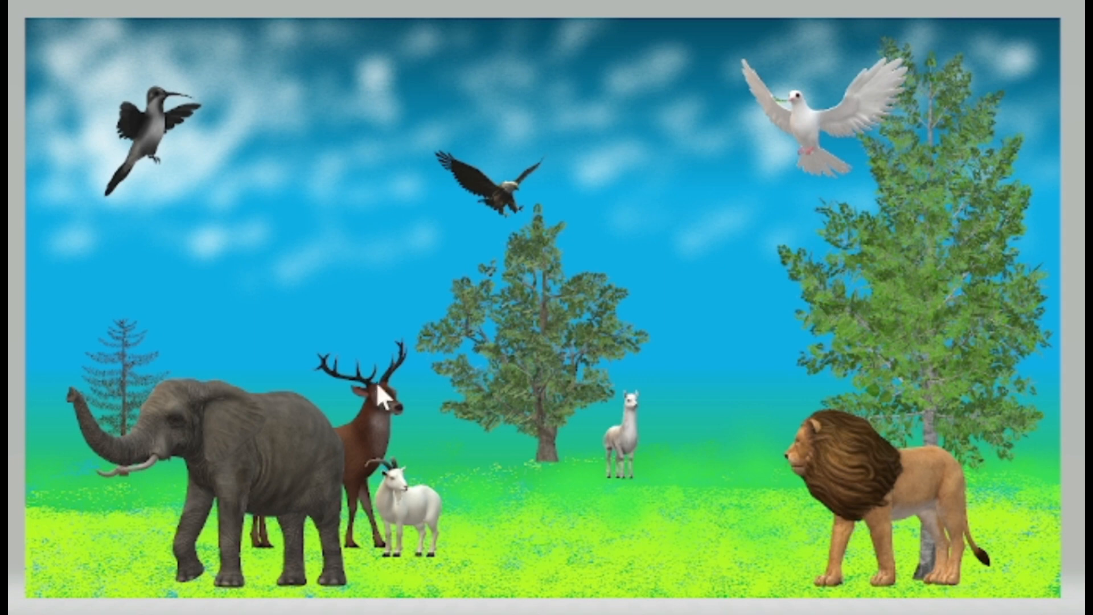
# Duplicate the conifer twice and arrange the copies to the right of the original, behind the elephant
pyautogui.click(127, 340)
pyautogui.hotkey('ctrl', 'c')
pyautogui.hotkey('ctrl', 'v')
pyautogui.moveTo(127, 340); pyautogui.dragTo(195, 303)
pyautogui.click(429, 337)
pyautogui.click(179, 345)
pyautogui.click(343, 216)
pyautogui.click(149, 344)
pyautogui.hotkey('ctrl', 'c')
pyautogui.hotkey('ctrl', 'v')
pyautogui.click(342, 228)
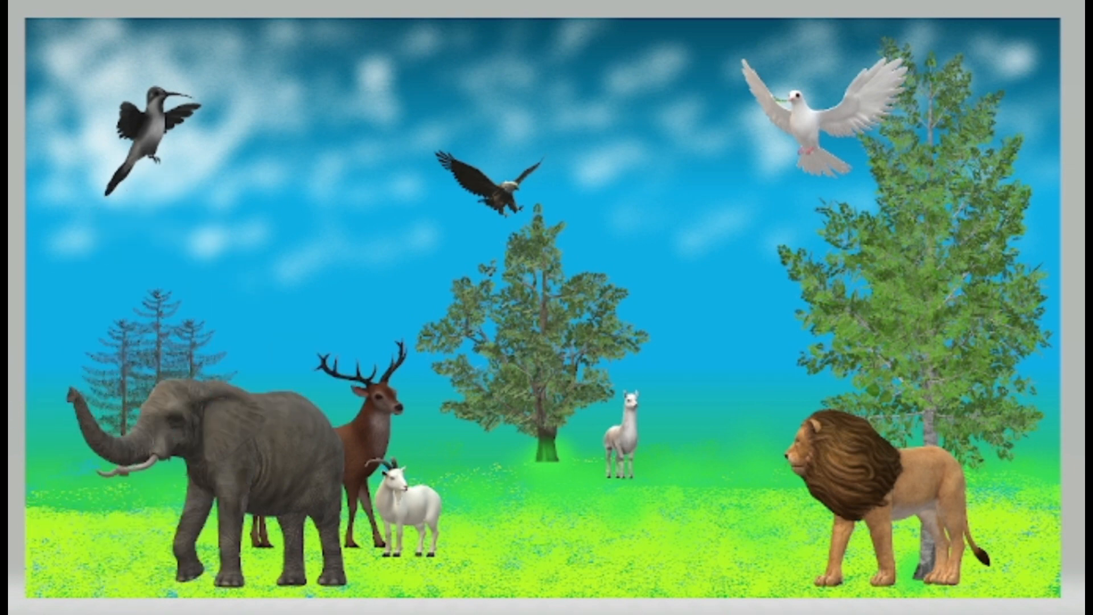
# Duplicate the conifer once more, enlarge the copy and set it on the foreground grass by the elephant's trunk
pyautogui.click(140, 350)
pyautogui.hotkey('ctrl', 'c')
pyautogui.hotkey('ctrl', 'v')
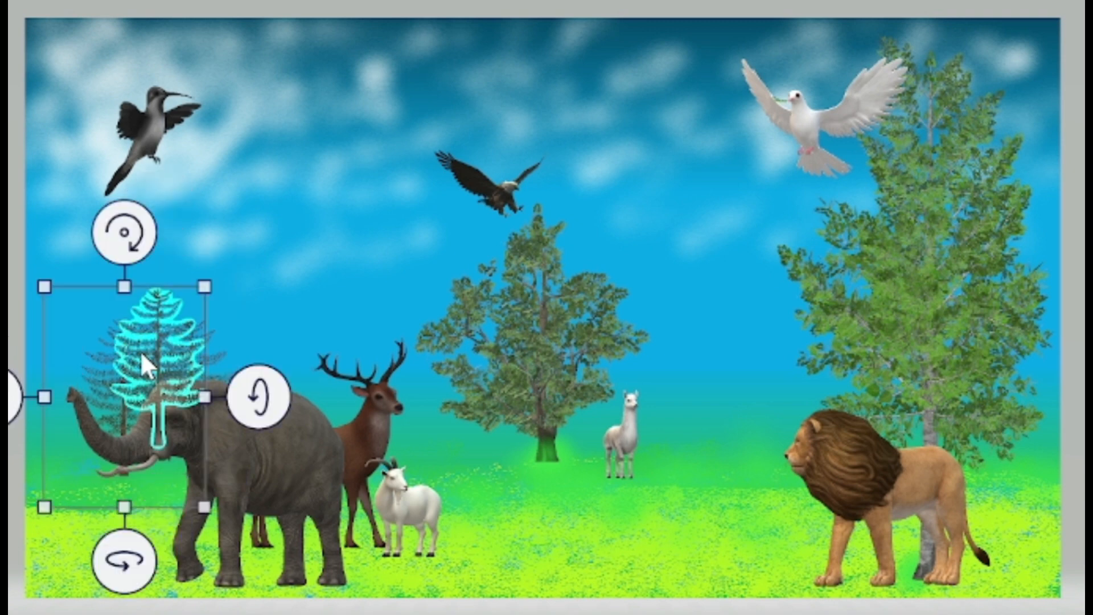
pyautogui.moveTo(140, 351); pyautogui.dragTo(87, 320)
pyautogui.hotkey('ctrl', 'z')
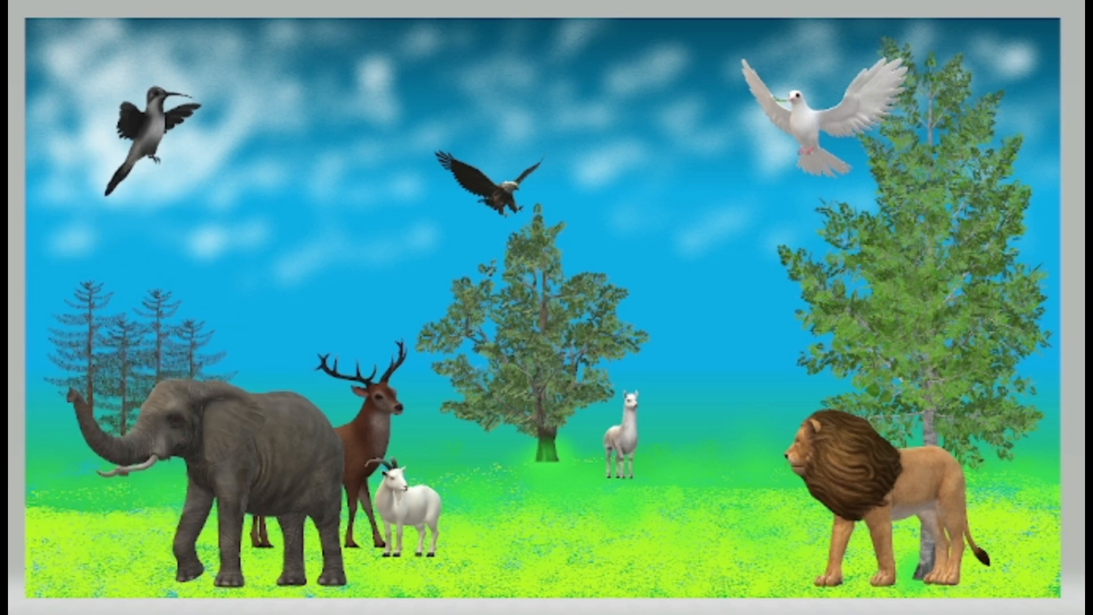
pyautogui.moveTo(12, 465); pyautogui.dragTo(0, 534)
pyautogui.moveTo(81, 328); pyautogui.dragTo(111, 399)
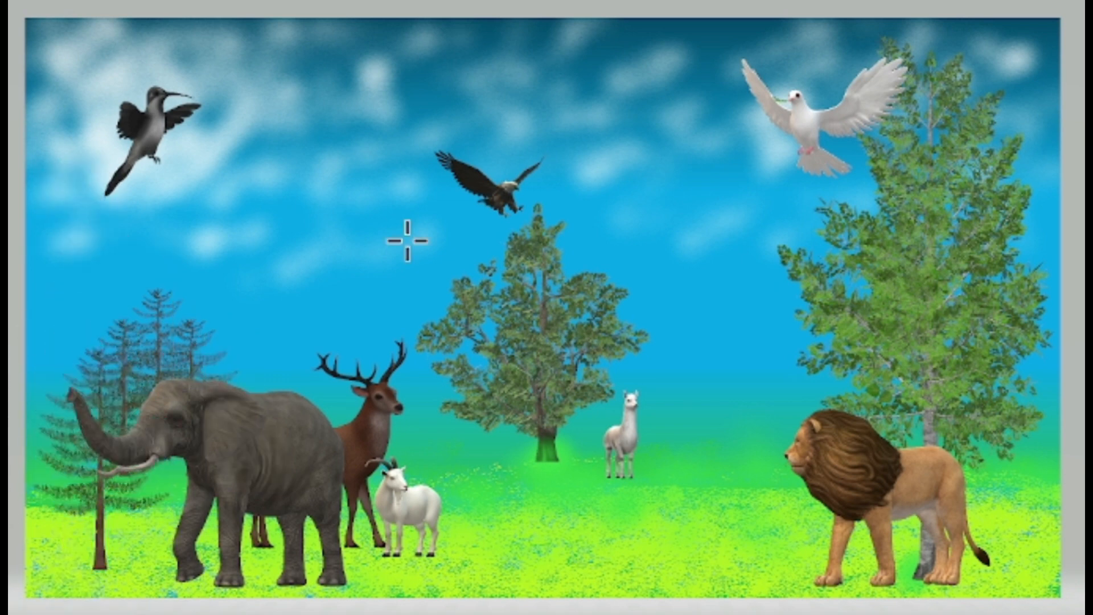